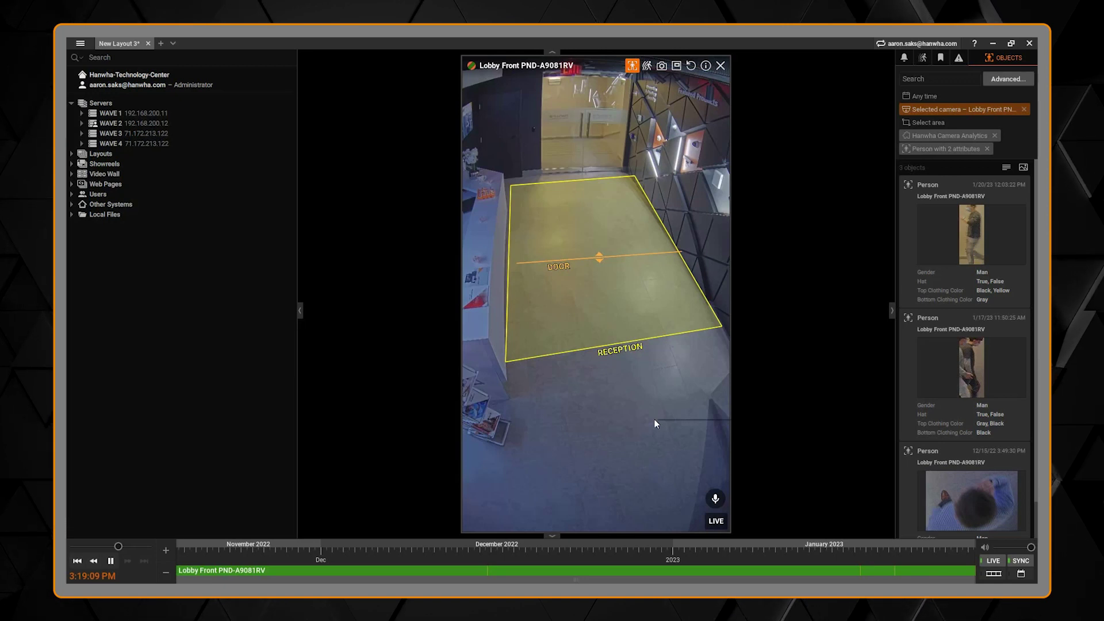
Step: Open the context menu of the Lobby Front PND-A9081RV camera tile
{"action": "right_click", "coordinate": [655, 419]}
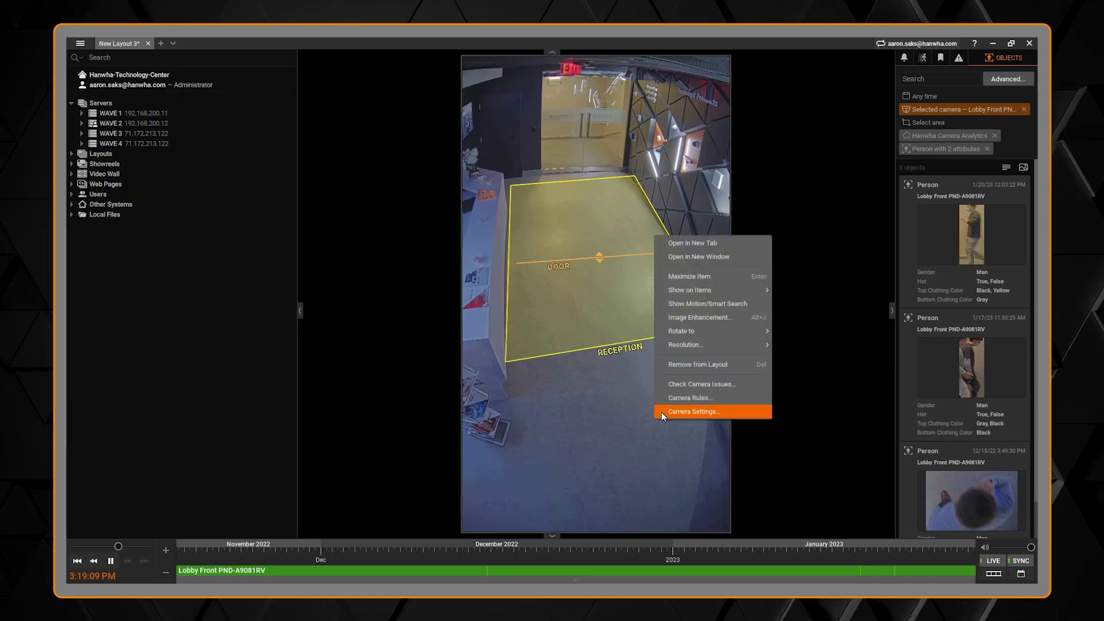
Step: From Camera Rules, add a new event rule and bring up its When event-type list
{"action": "left_click", "coordinate": [665, 399]}
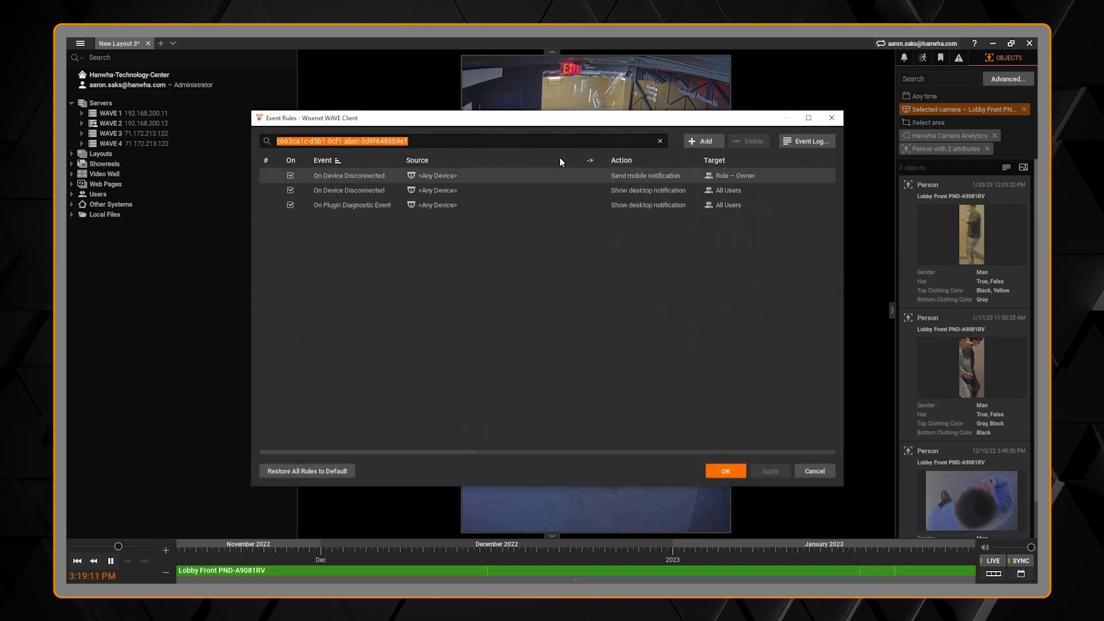
{"action": "left_click", "coordinate": [693, 143]}
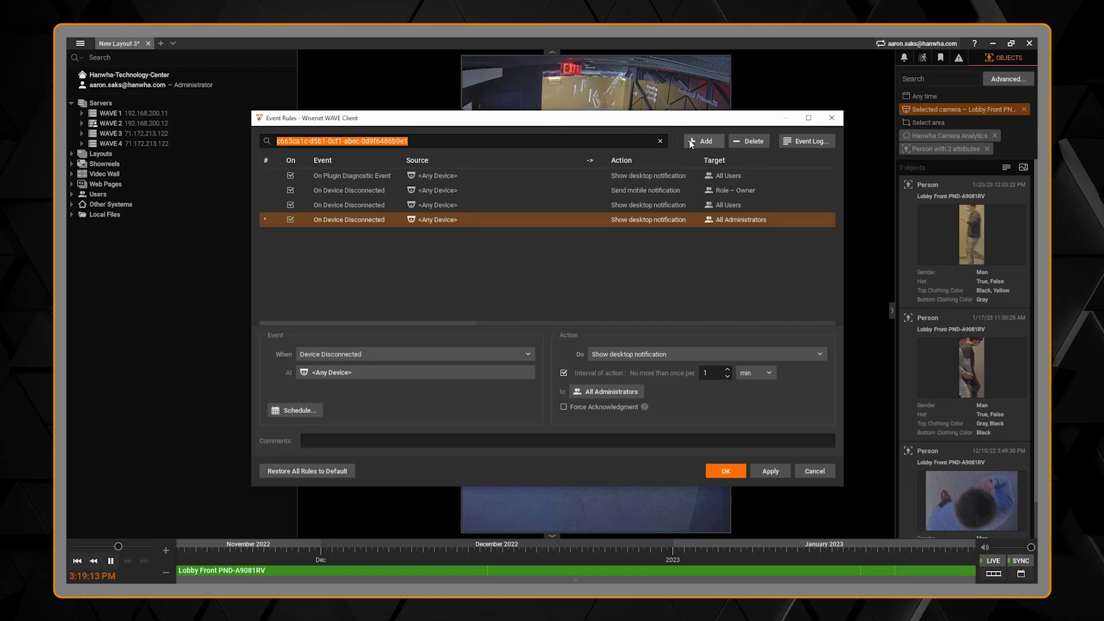
{"action": "left_click", "coordinate": [374, 354]}
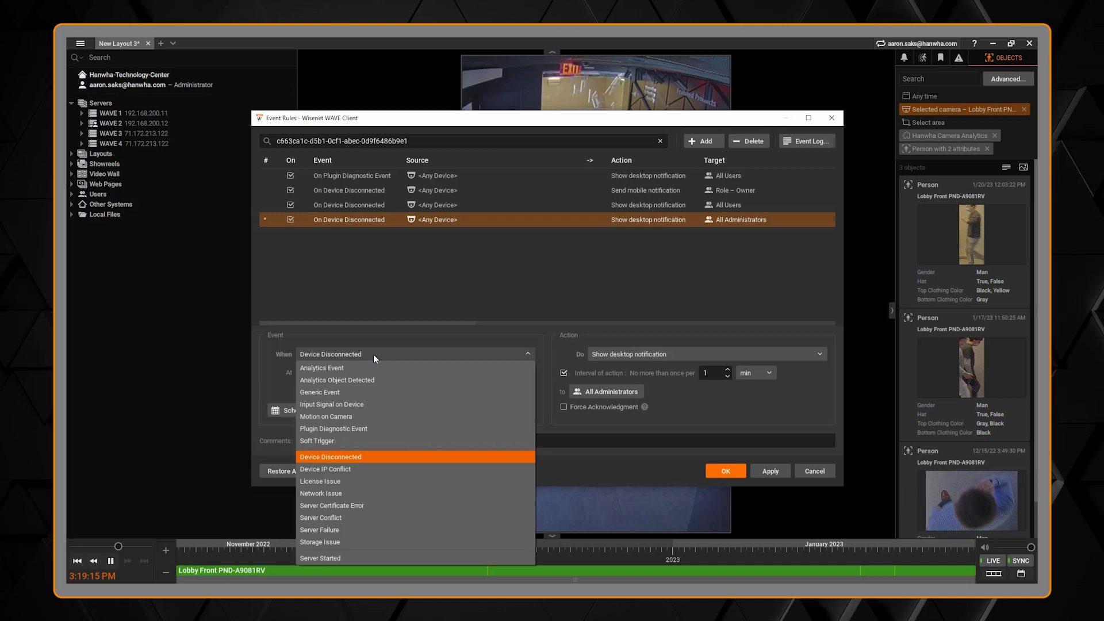
Step: Make Analytics Event the trigger, with Lobby Front PND-A9081RV as the source camera
{"action": "left_click", "coordinate": [371, 366]}
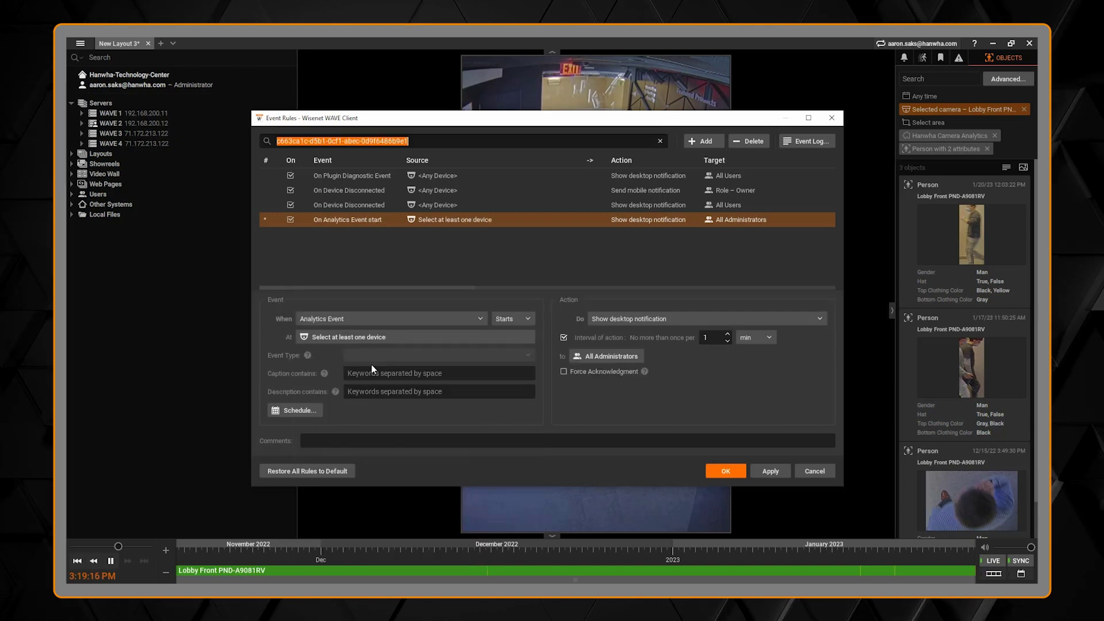
{"action": "left_click", "coordinate": [443, 337]}
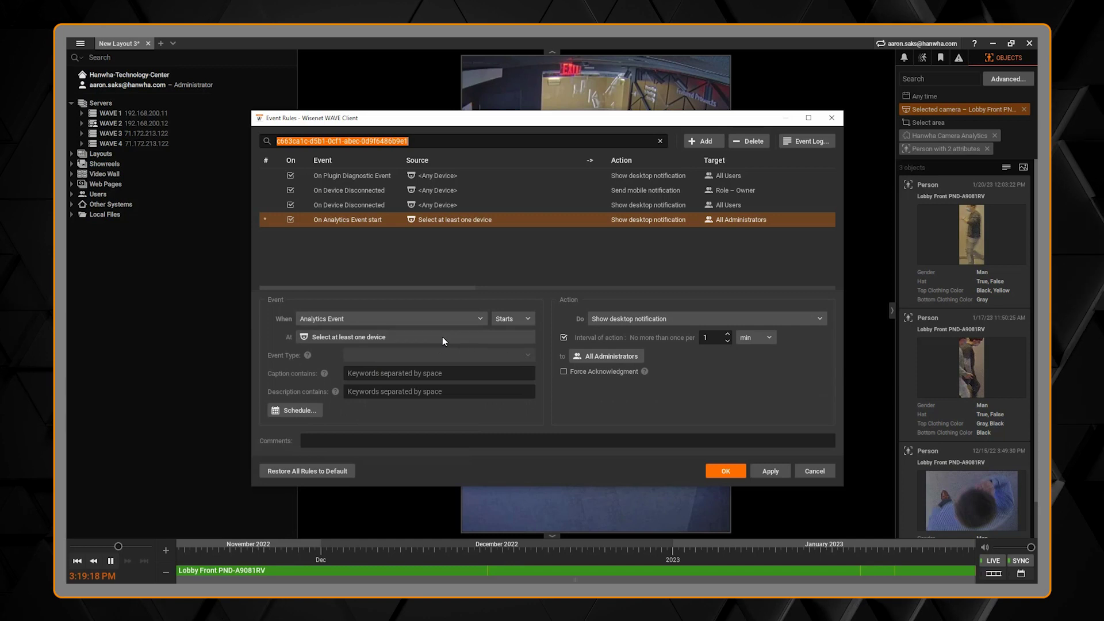
{"action": "left_click", "coordinate": [485, 218]}
{"action": "type", "text": "lo"}
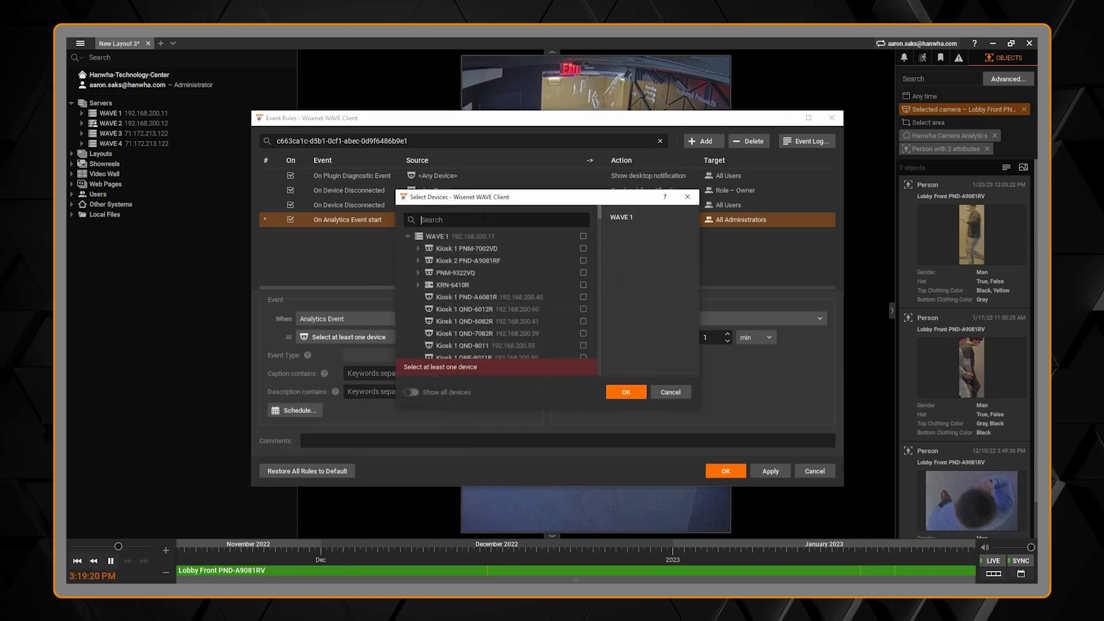
{"action": "type", "text": "bby"}
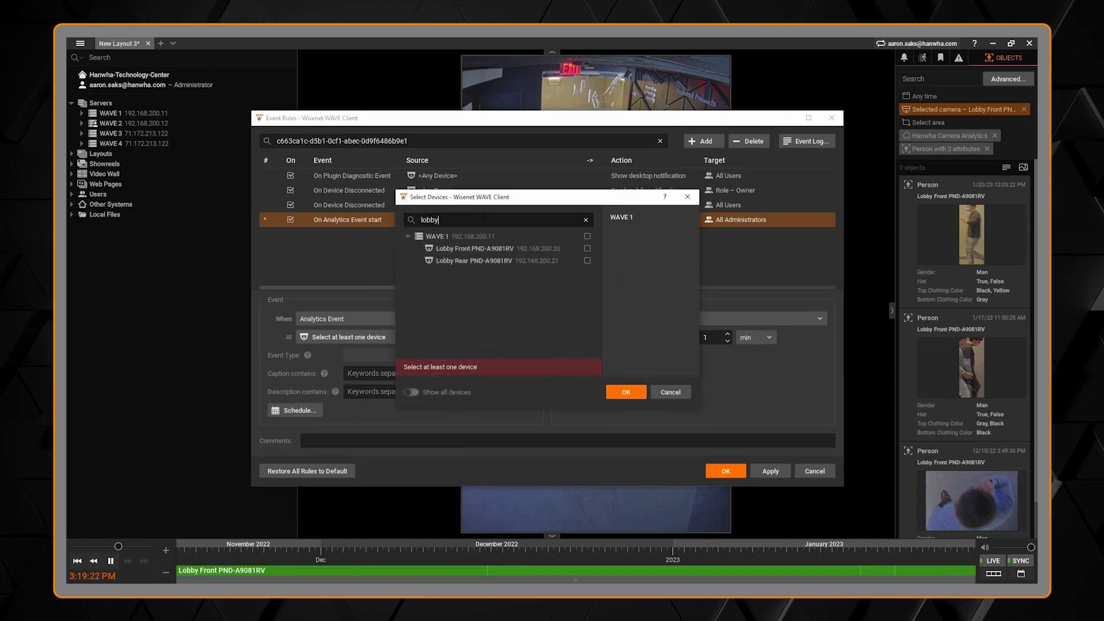
{"action": "left_click", "coordinate": [588, 246]}
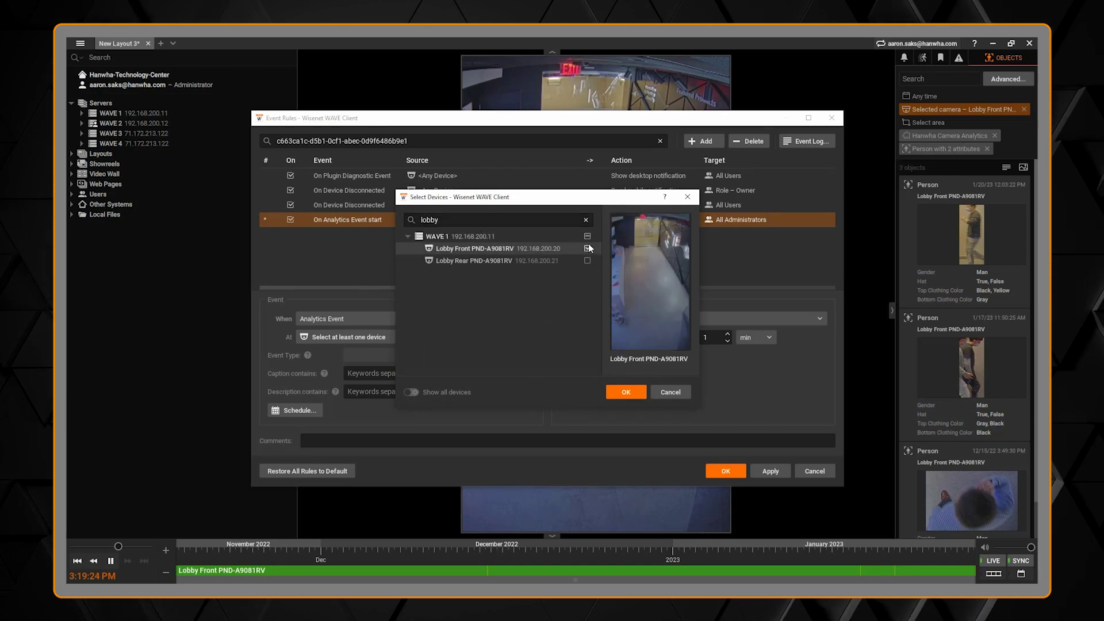
{"action": "left_click", "coordinate": [626, 392]}
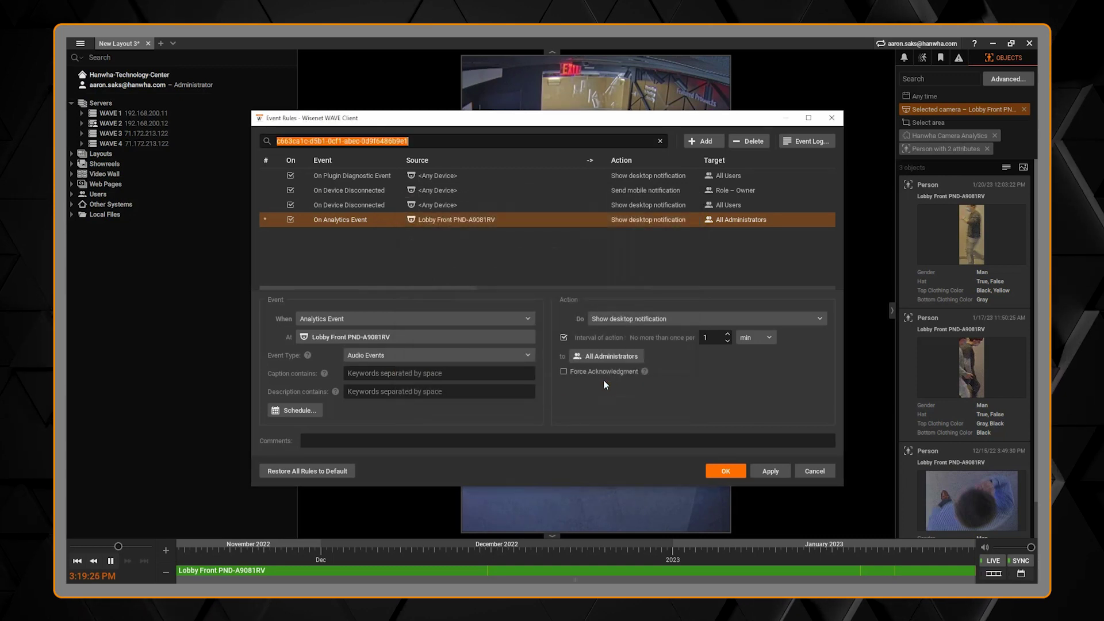
Step: Set the analytics event type to Virtual line crossing and open the rule's schedule
{"action": "left_click", "coordinate": [529, 364]}
{"action": "scroll", "coordinate": [495, 403], "scroll_direction": "down", "scroll_amount": 1}
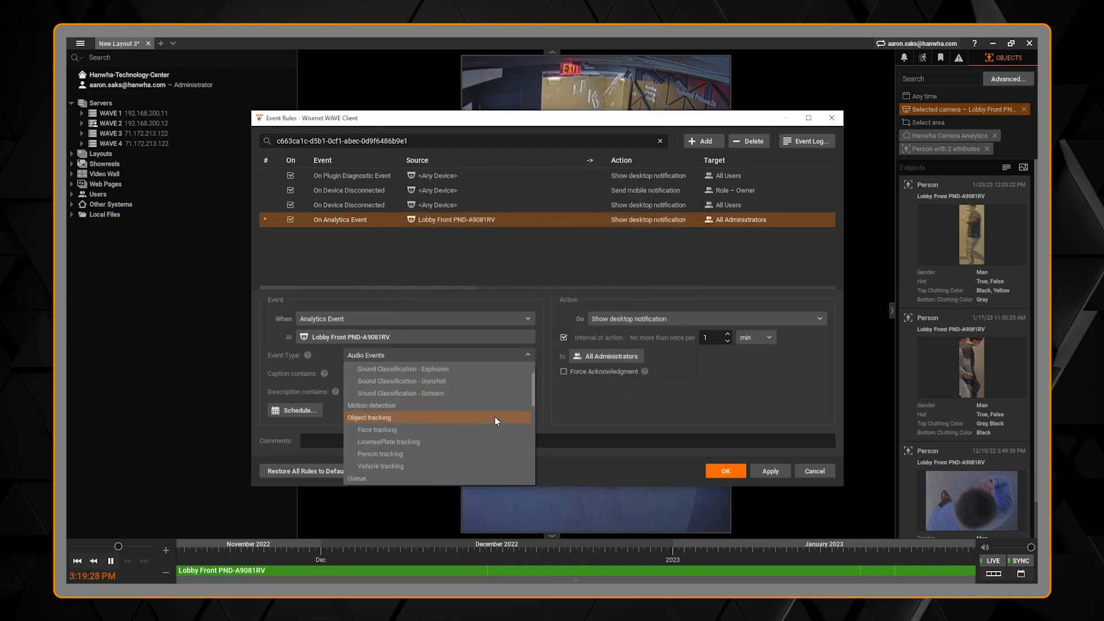
{"action": "scroll", "coordinate": [495, 423], "scroll_direction": "down", "scroll_amount": 5}
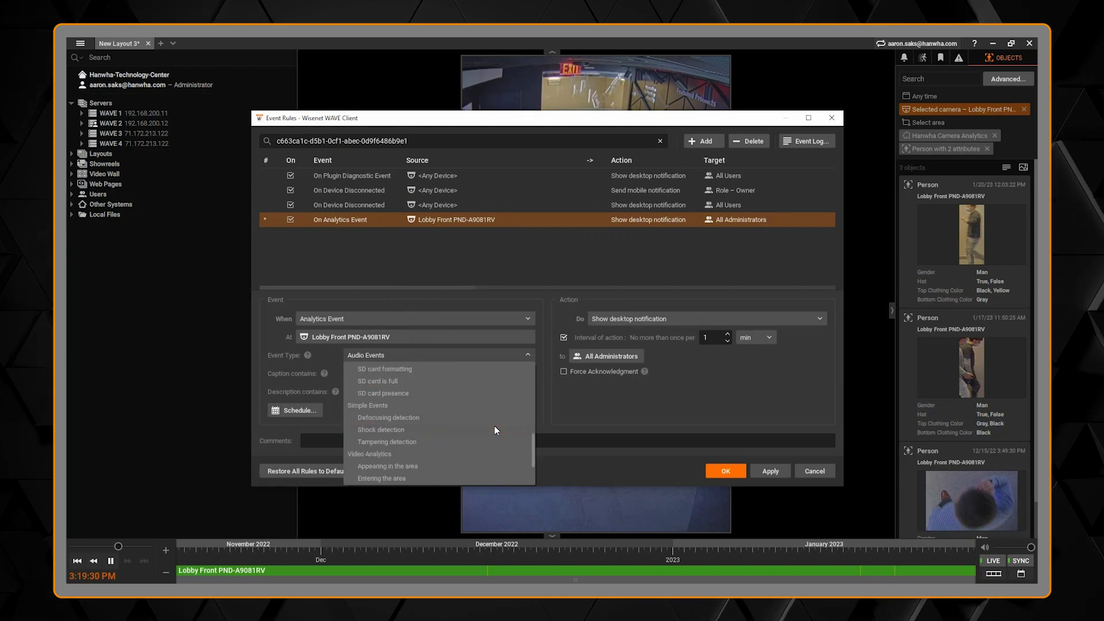
{"action": "scroll", "coordinate": [494, 430], "scroll_direction": "down", "scroll_amount": 1}
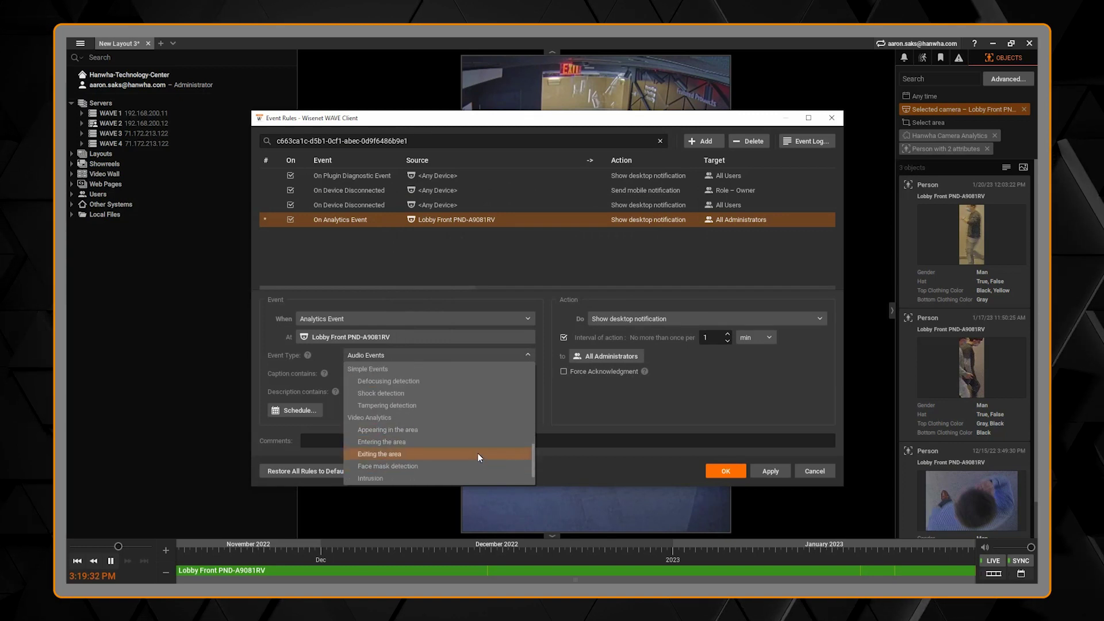
{"action": "scroll", "coordinate": [477, 453], "scroll_direction": "down", "scroll_amount": 1}
{"action": "left_click", "coordinate": [475, 473]}
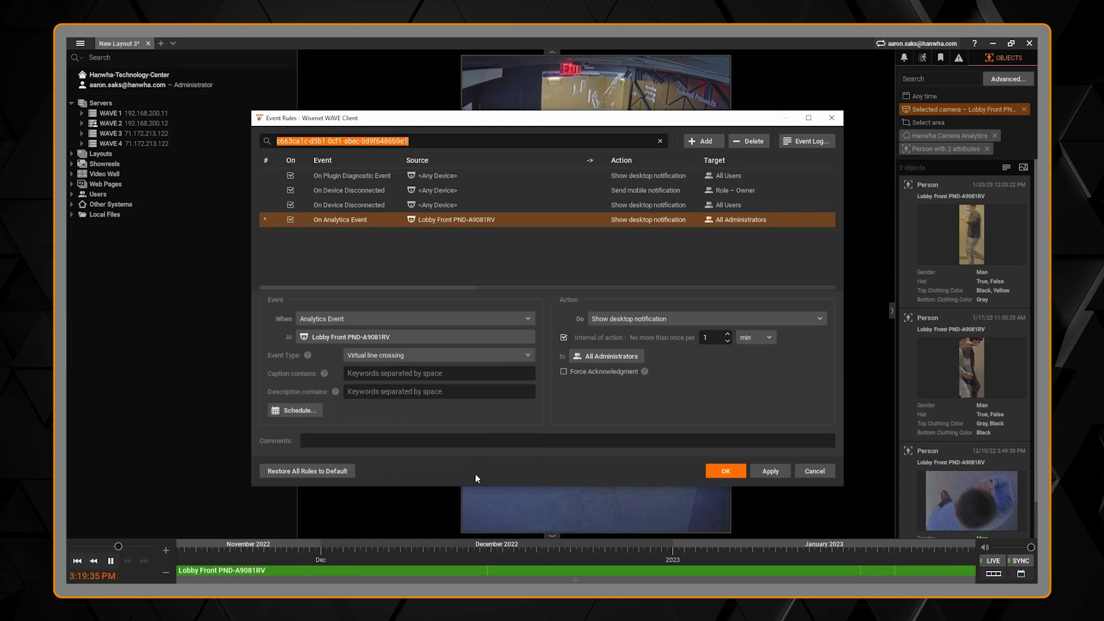
{"action": "left_click", "coordinate": [313, 409]}
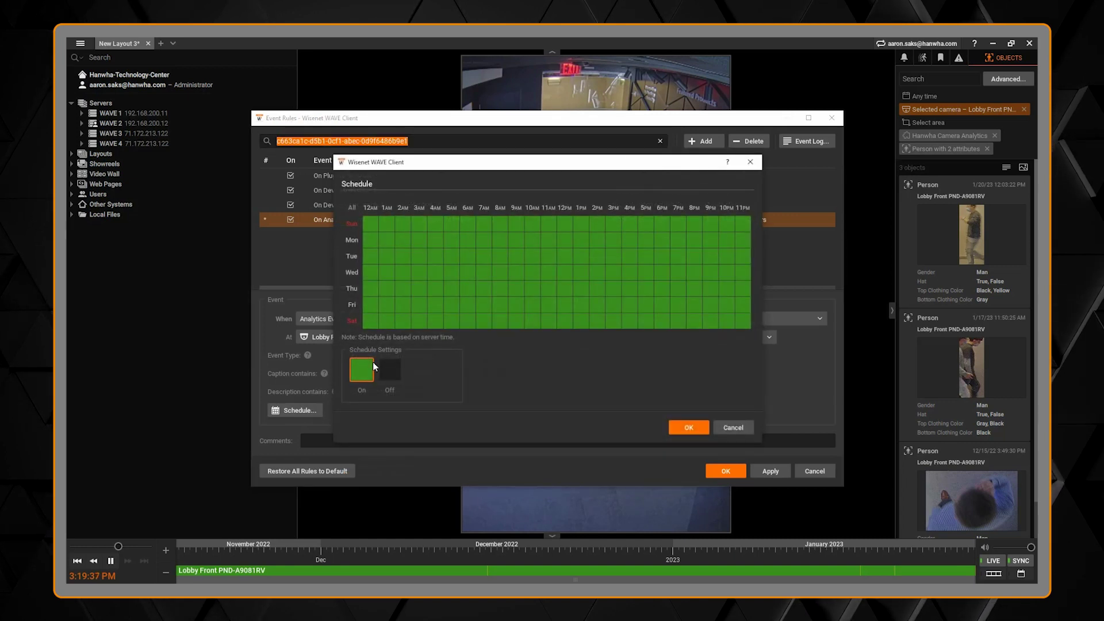
Step: Mark 9AM–5PM off, then switch the whole week back on and accept the schedule
{"action": "left_click", "coordinate": [390, 372]}
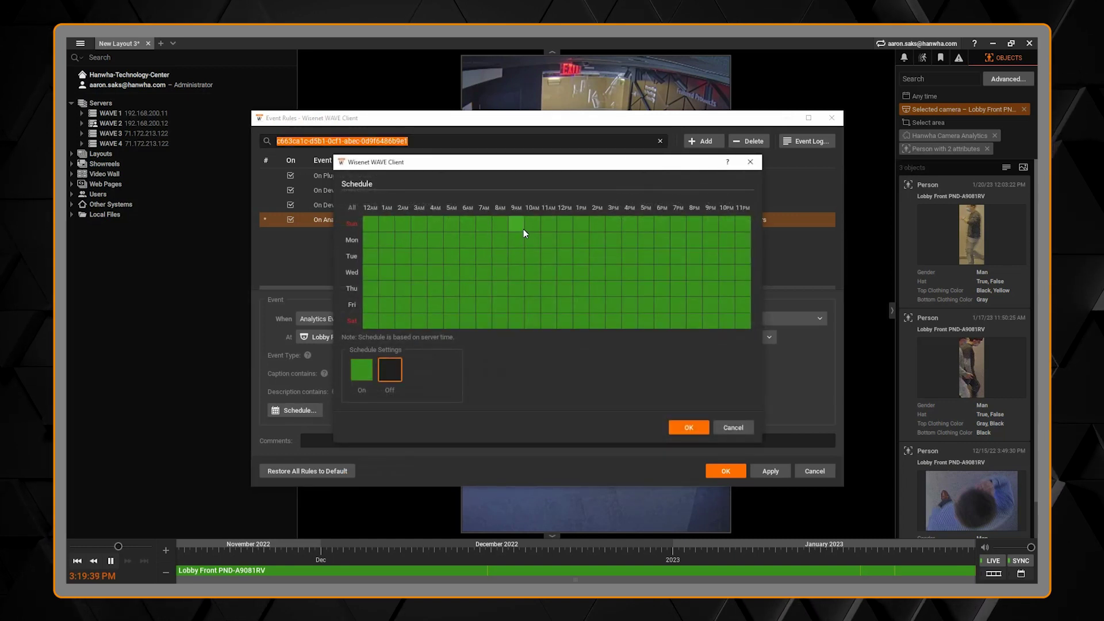
{"action": "left_click_drag", "start_coordinate": [523, 226], "coordinate": [646, 348]}
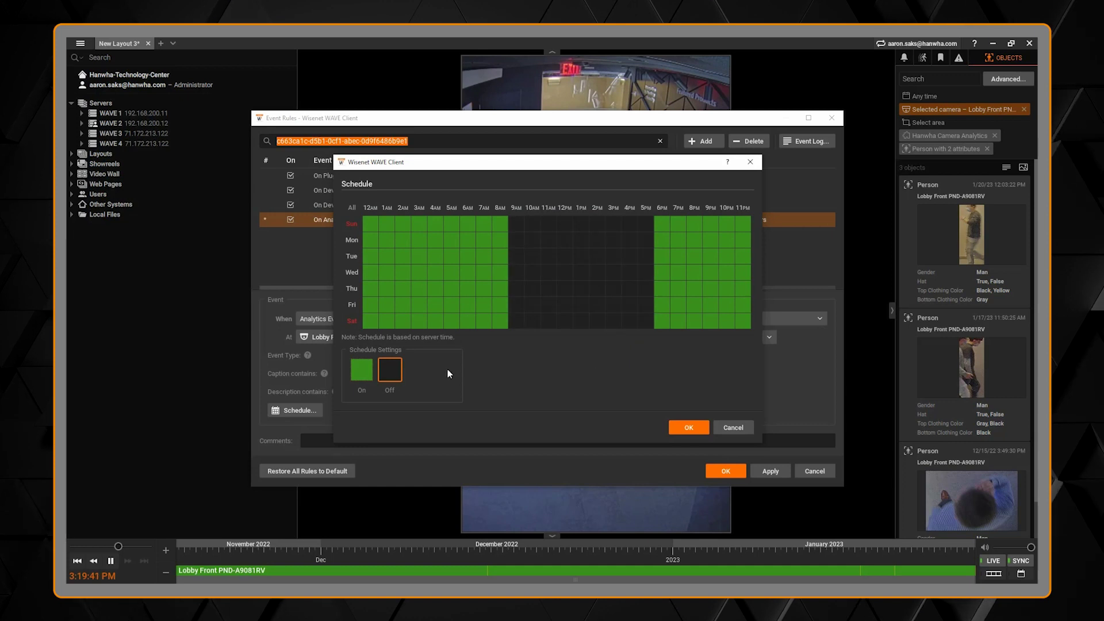
{"action": "left_click", "coordinate": [364, 369]}
{"action": "left_click", "coordinate": [345, 210]}
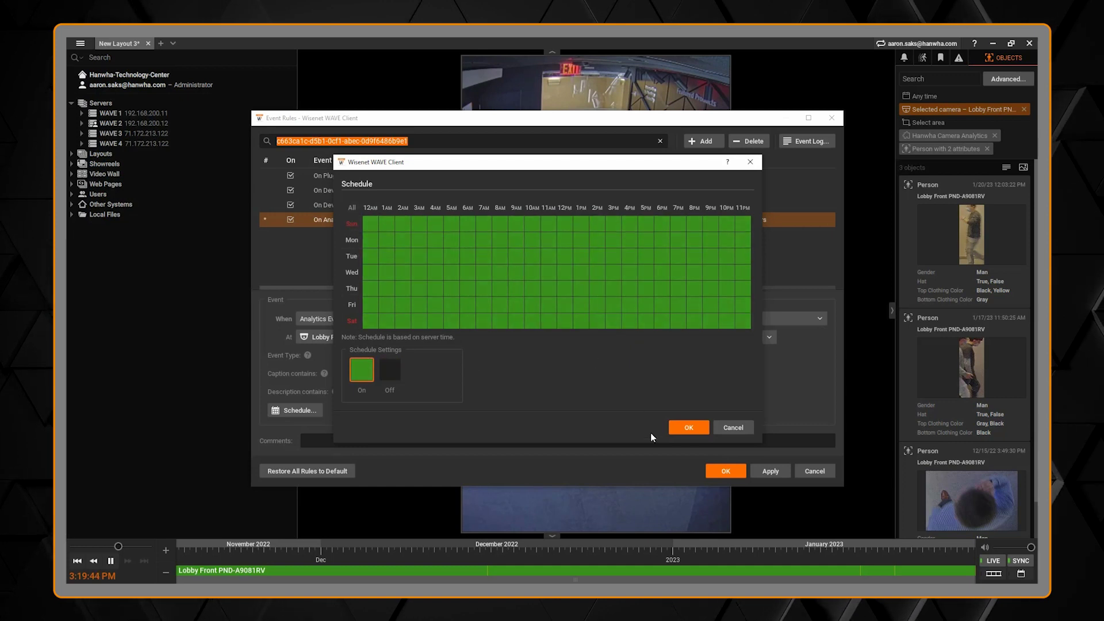
{"action": "left_click", "coordinate": [683, 428]}
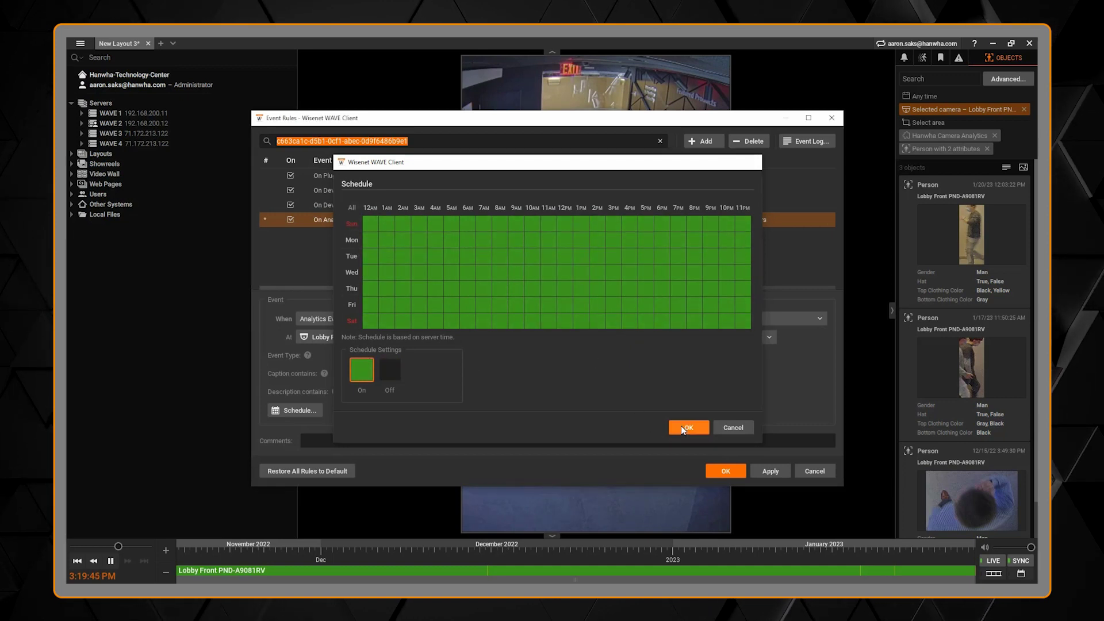
Step: Make Bookmark the rule's action, bookmarking the Lobby Front PND-A9081RV camera
{"action": "left_click", "coordinate": [692, 322]}
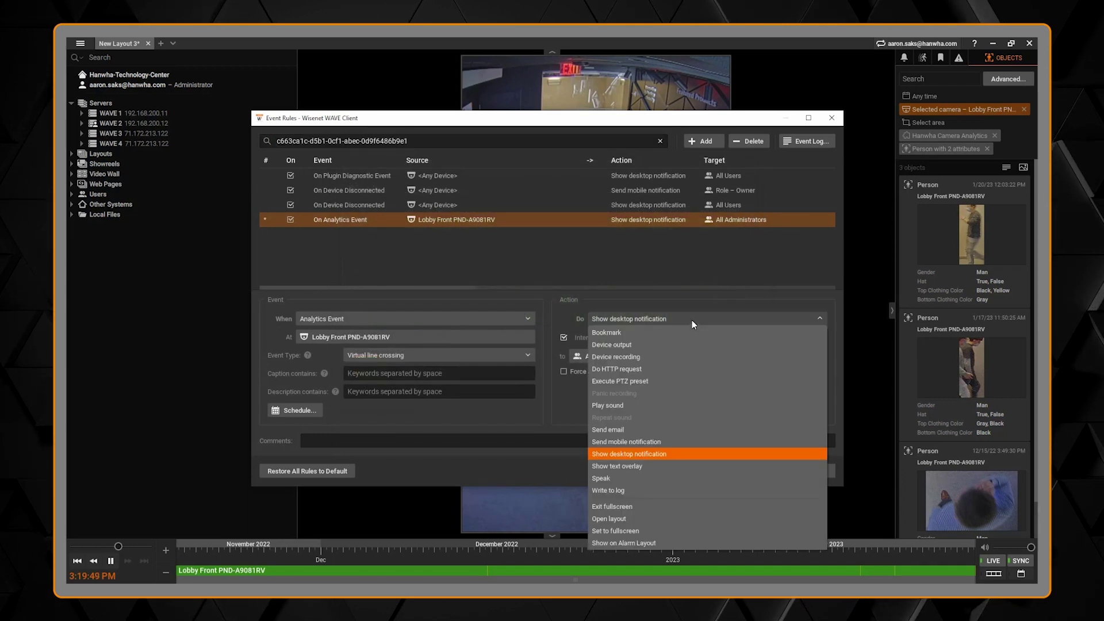
{"action": "left_click", "coordinate": [692, 331]}
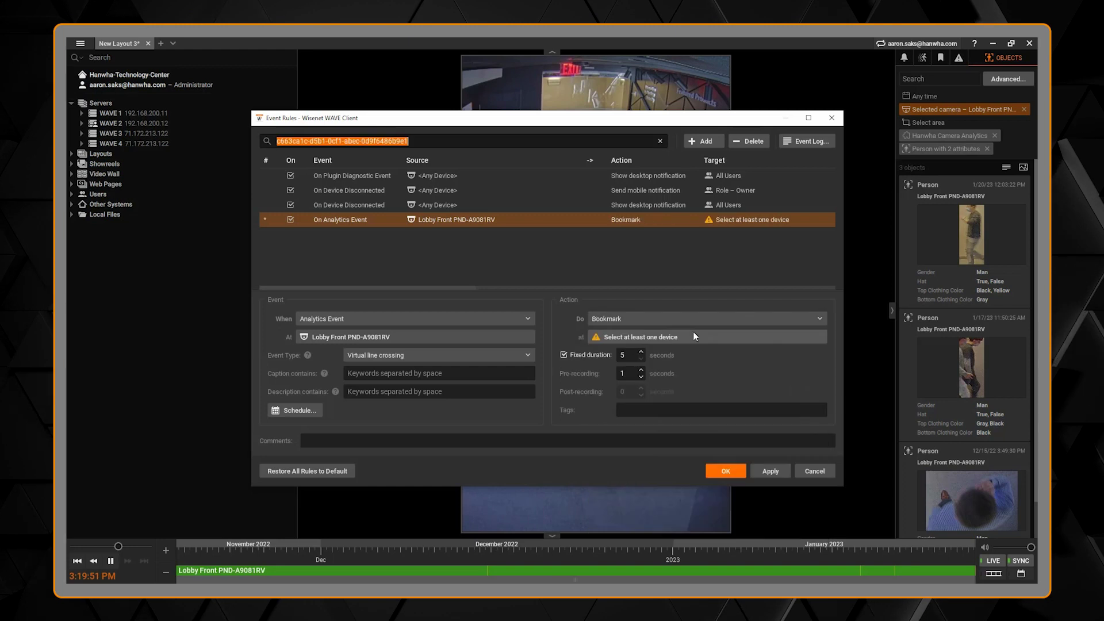
{"action": "left_click", "coordinate": [692, 335]}
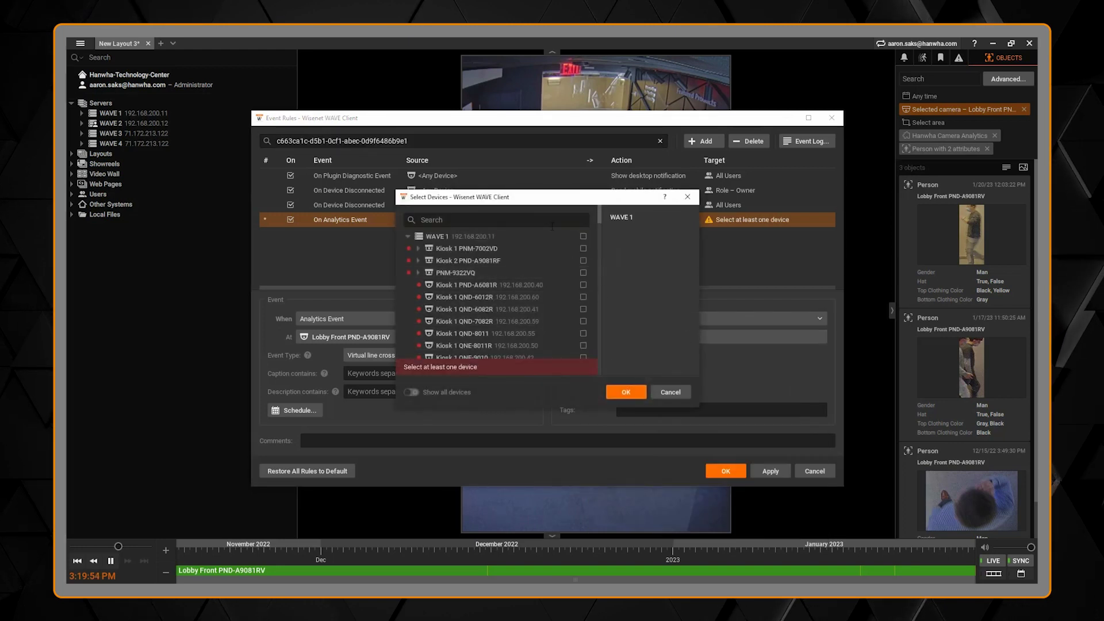
{"action": "left_click", "coordinate": [422, 220]}
{"action": "type", "text": "lobb"}
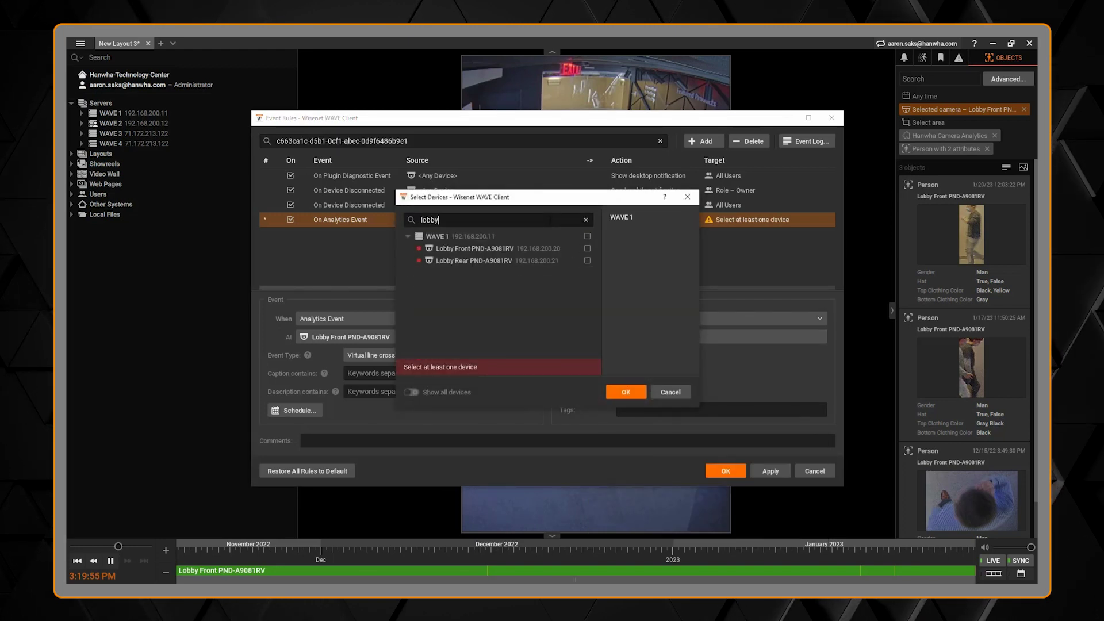
{"action": "type", "text": "y"}
{"action": "left_click", "coordinate": [587, 249]}
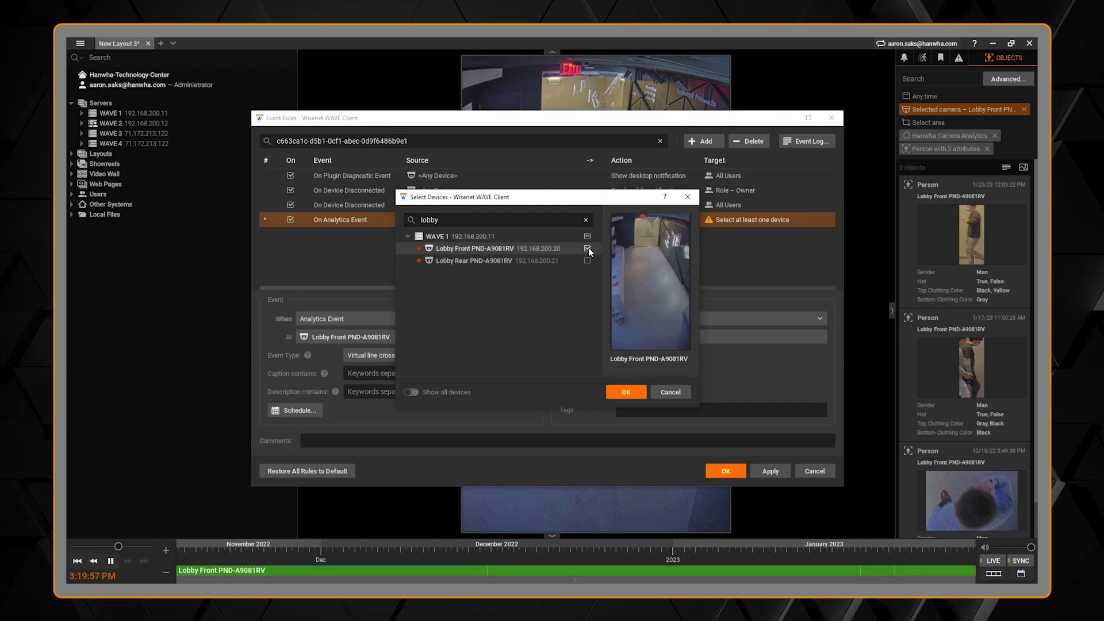
{"action": "left_click", "coordinate": [637, 393]}
Step: Tag the bookmark 'Lobby Entrance', set duration 30 and pre-recording 5, apply, and add the rule comment
{"action": "left_click", "coordinate": [646, 408]}
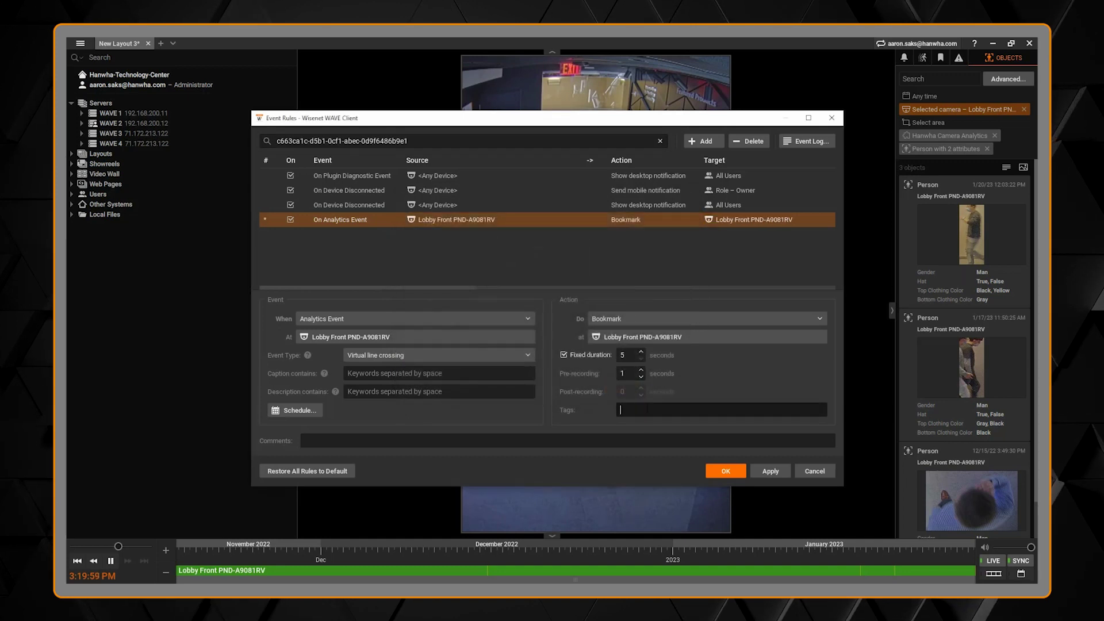
{"action": "type", "text": "Lobby Entrance"}
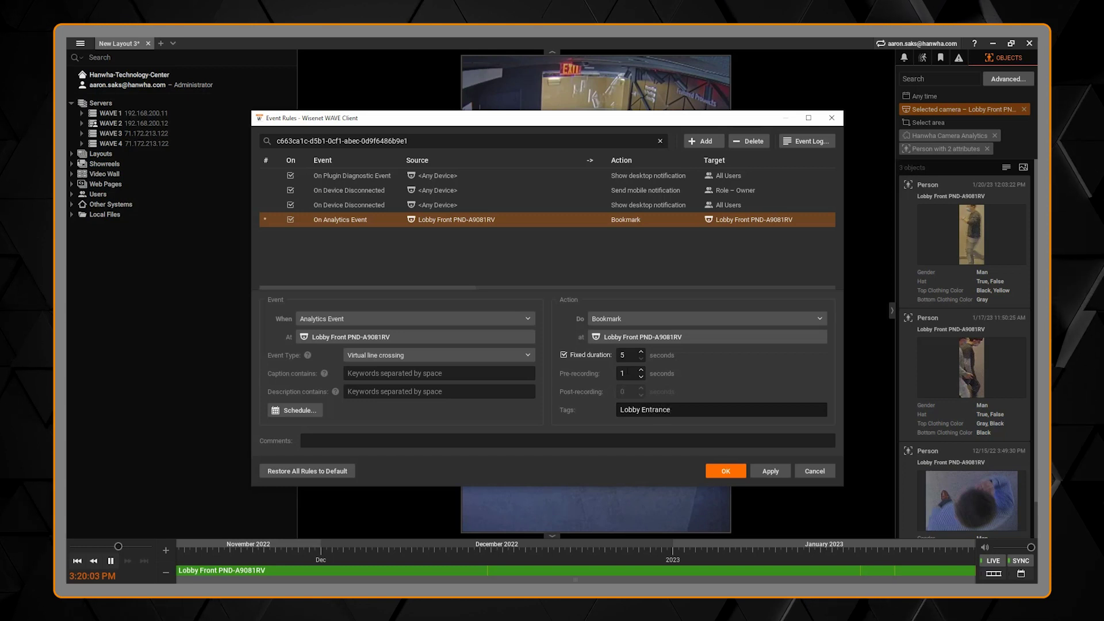
{"action": "left_click_drag", "start_coordinate": [625, 355], "coordinate": [605, 354]}
{"action": "type", "text": "30"}
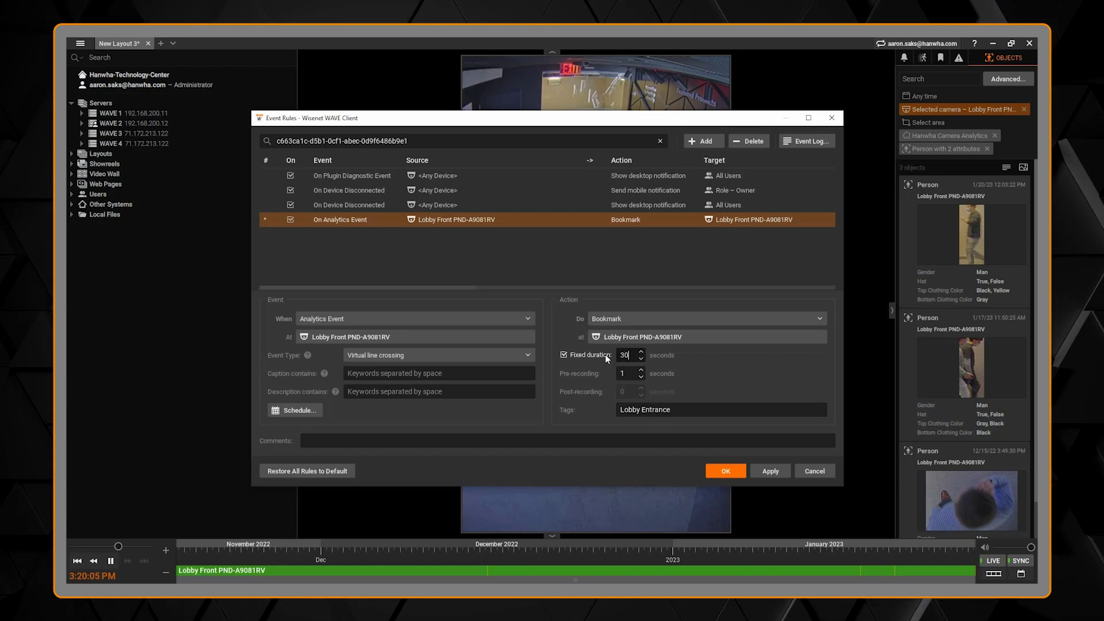
{"action": "left_click", "coordinate": [625, 373]}
{"action": "key", "text": "BackSpace"}
{"action": "type", "text": "5"}
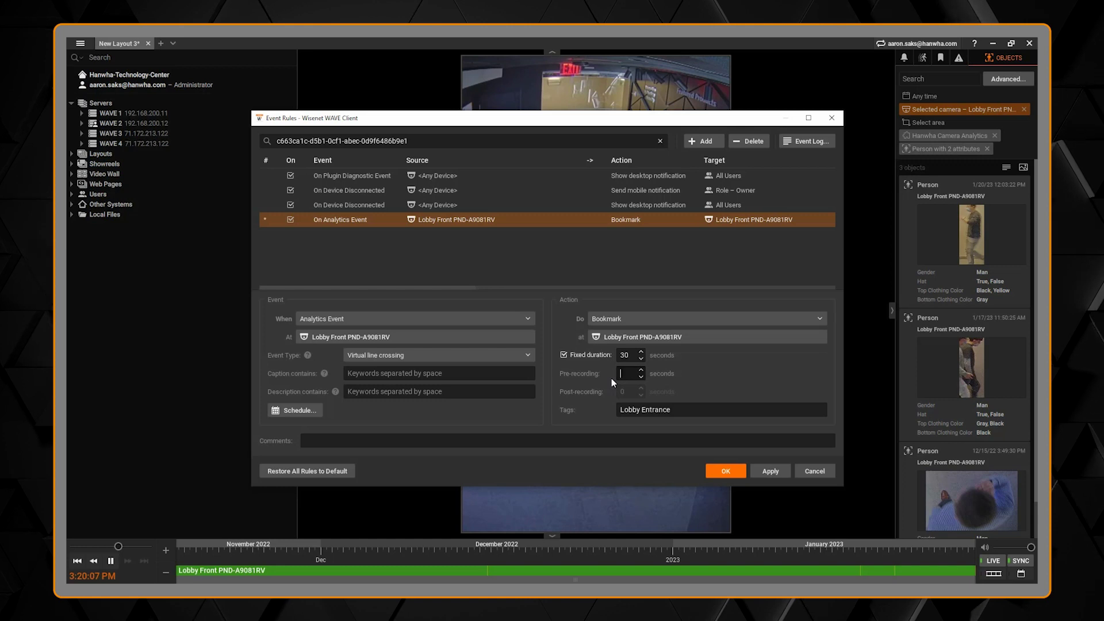
{"action": "left_click", "coordinate": [768, 471]}
{"action": "left_click", "coordinate": [739, 441]}
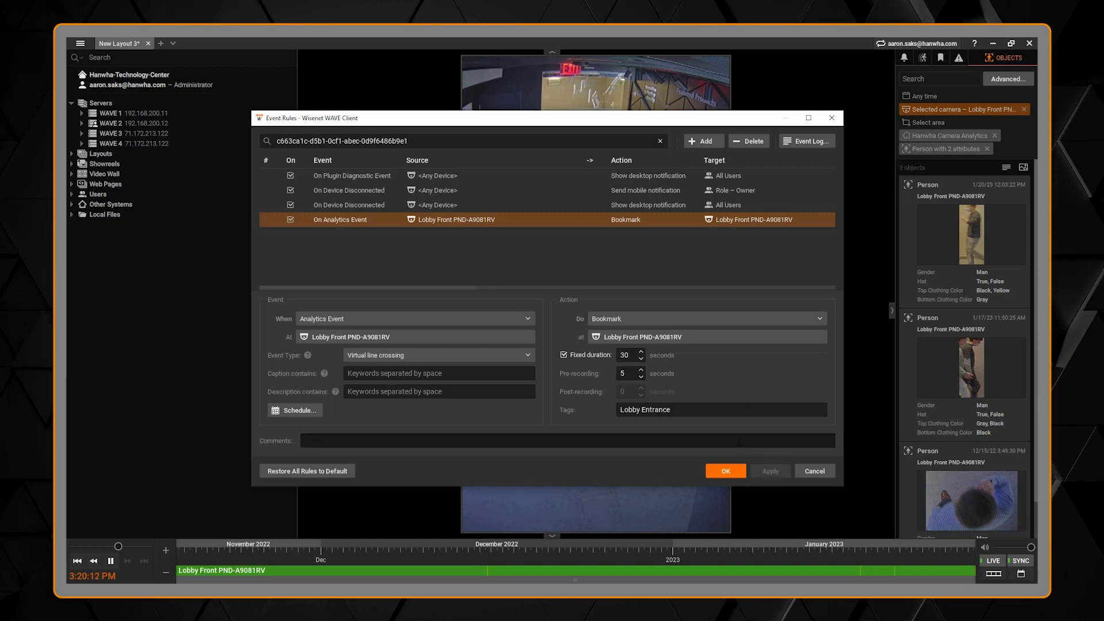
{"action": "type", "text": "Virtual"}
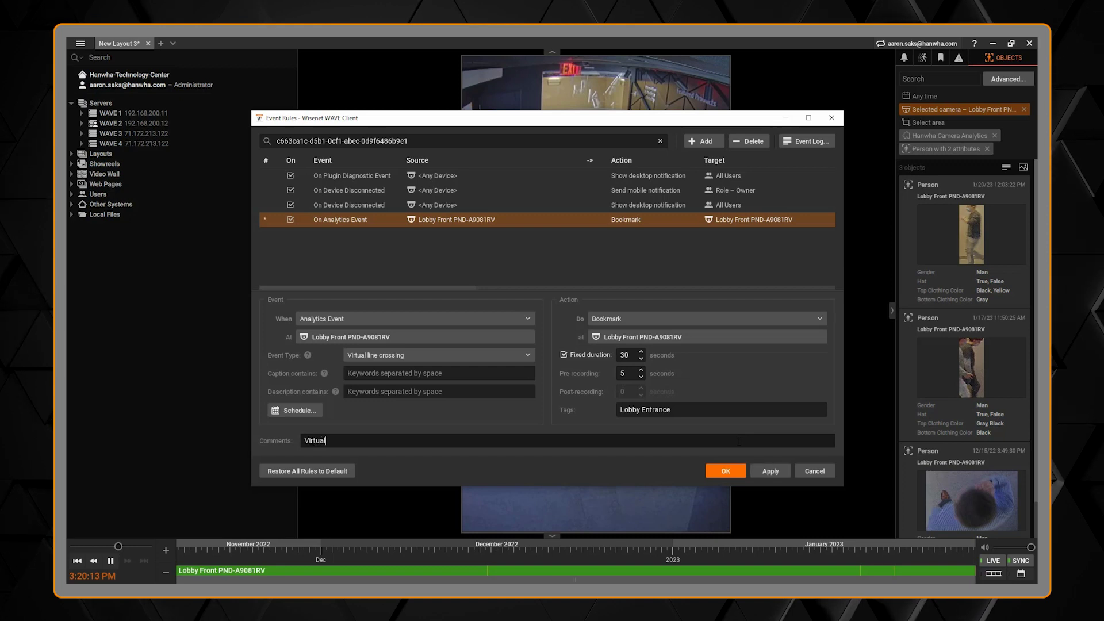
{"action": "type", "text": " line cro"}
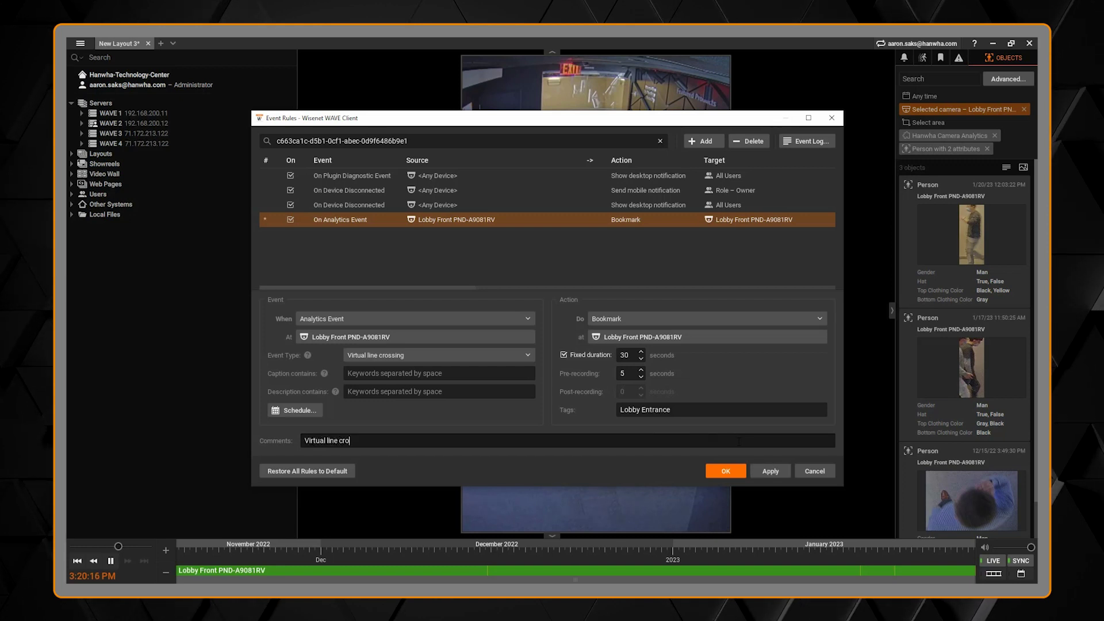
{"action": "type", "text": "zsing bookma"}
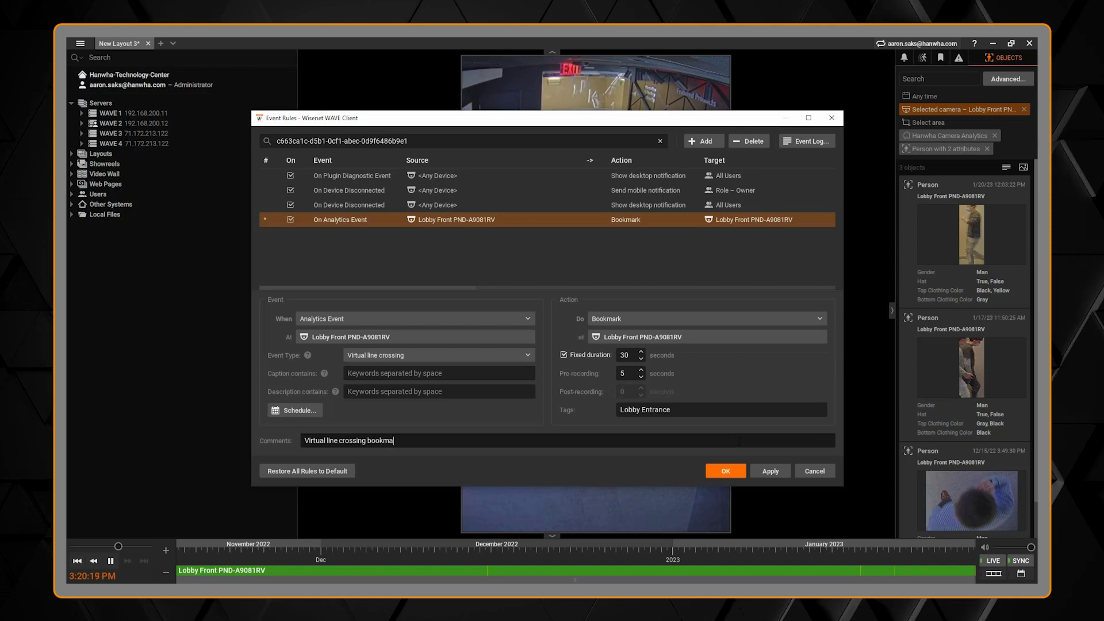
{"action": "type", "text": "rk analytic event."}
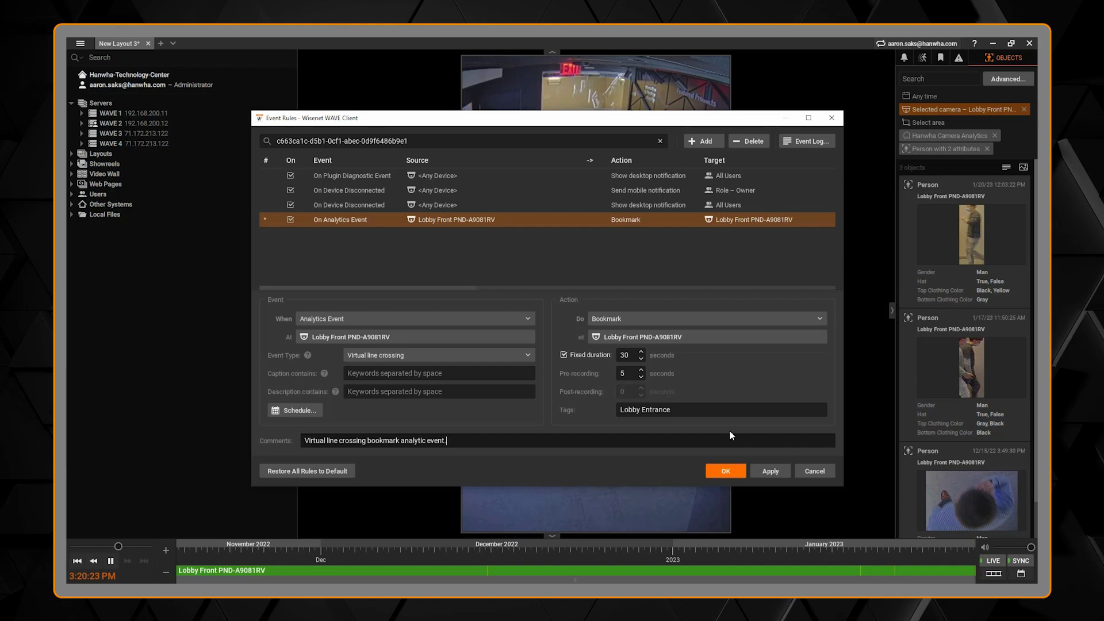
Step: Open the rule's action type dropdown
{"action": "left_click", "coordinate": [695, 323]}
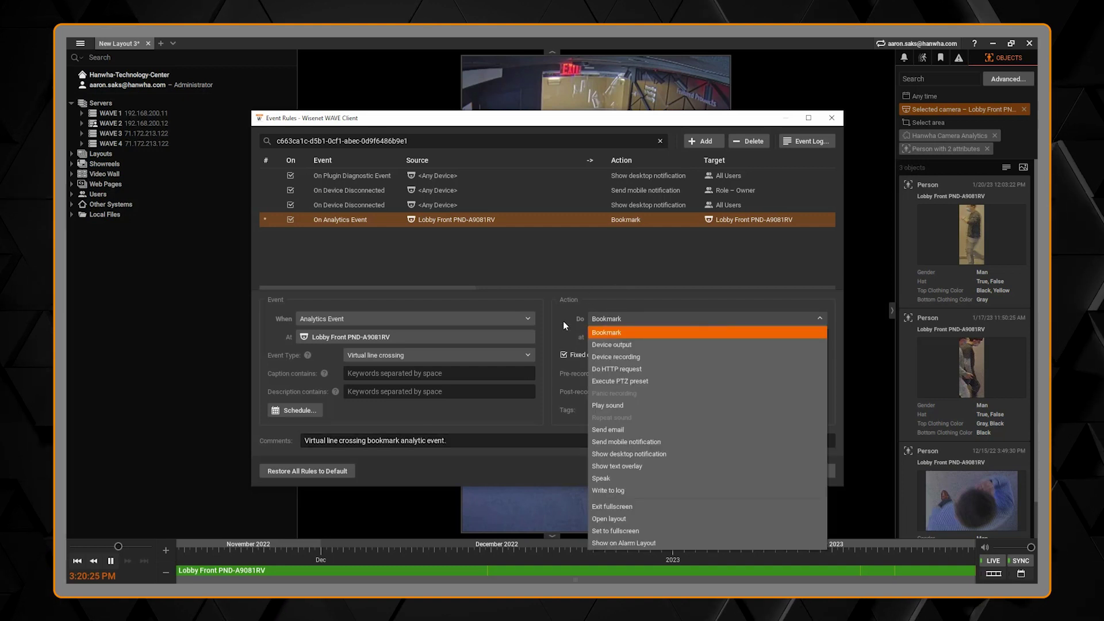
Step: Make the rule's action Play sound using the Alarm Clock 3 sound
{"action": "left_click", "coordinate": [598, 405]}
{"action": "left_click", "coordinate": [628, 394]}
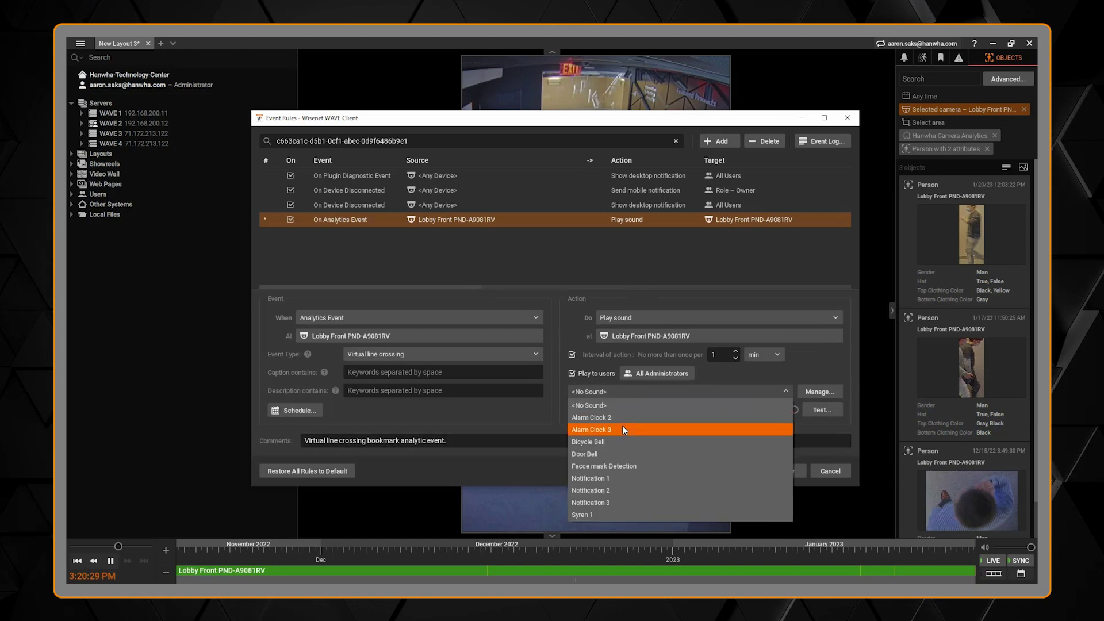
{"action": "left_click", "coordinate": [623, 426]}
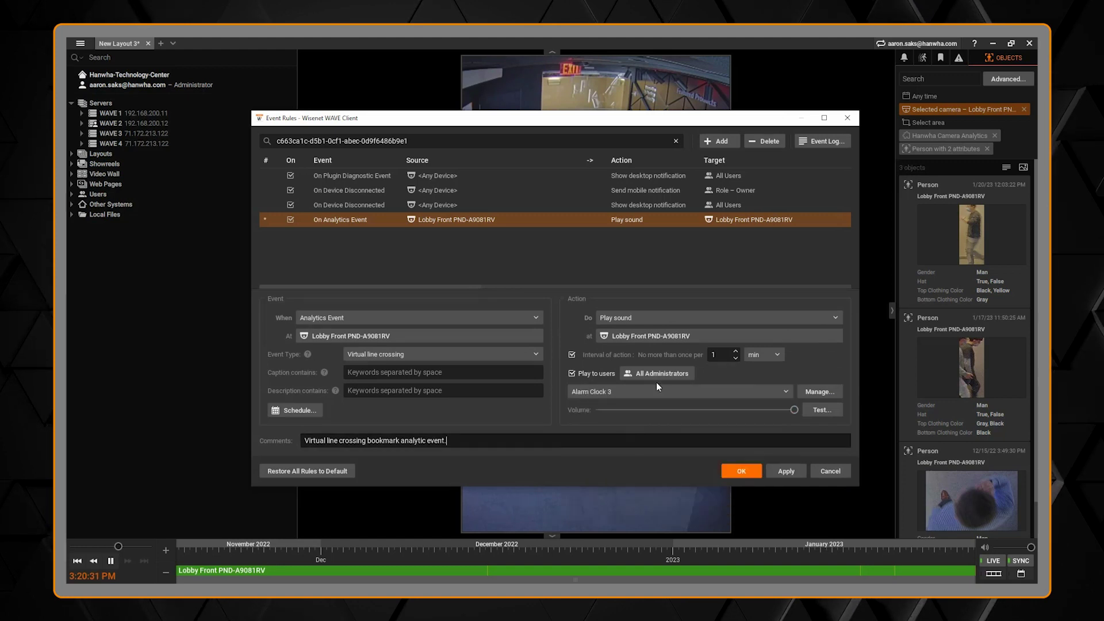
{"action": "left_click", "coordinate": [662, 318]}
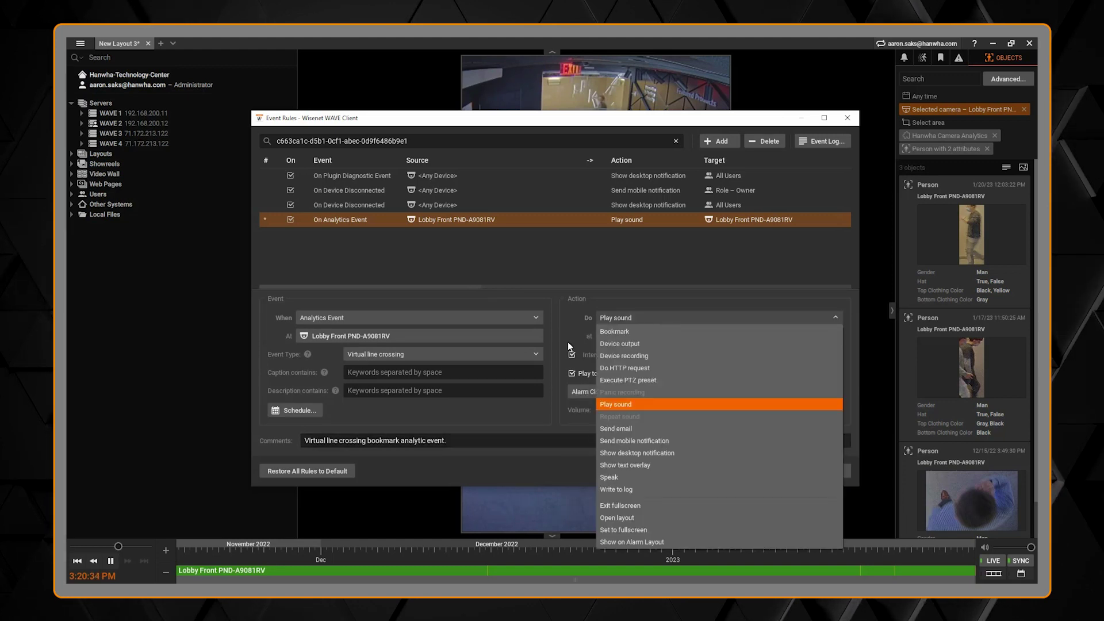
Step: Send a mobile notification to 2 roles plus one added user, with custom header 'Lobby Line Cross'
{"action": "left_click", "coordinate": [609, 441]}
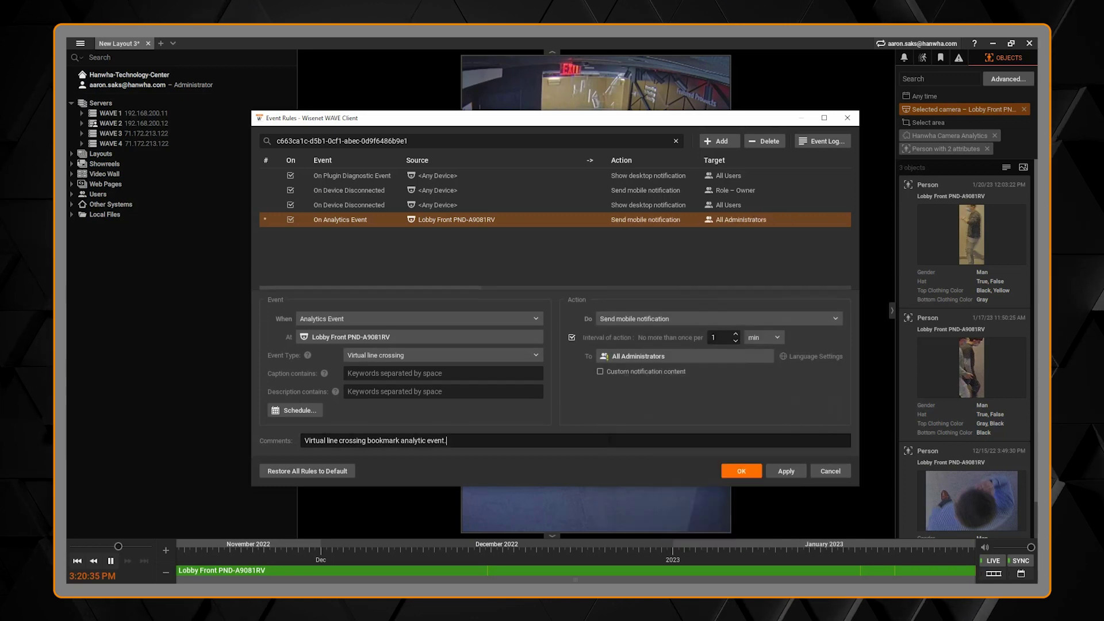
{"action": "left_click", "coordinate": [631, 358]}
{"action": "left_click", "coordinate": [642, 350]}
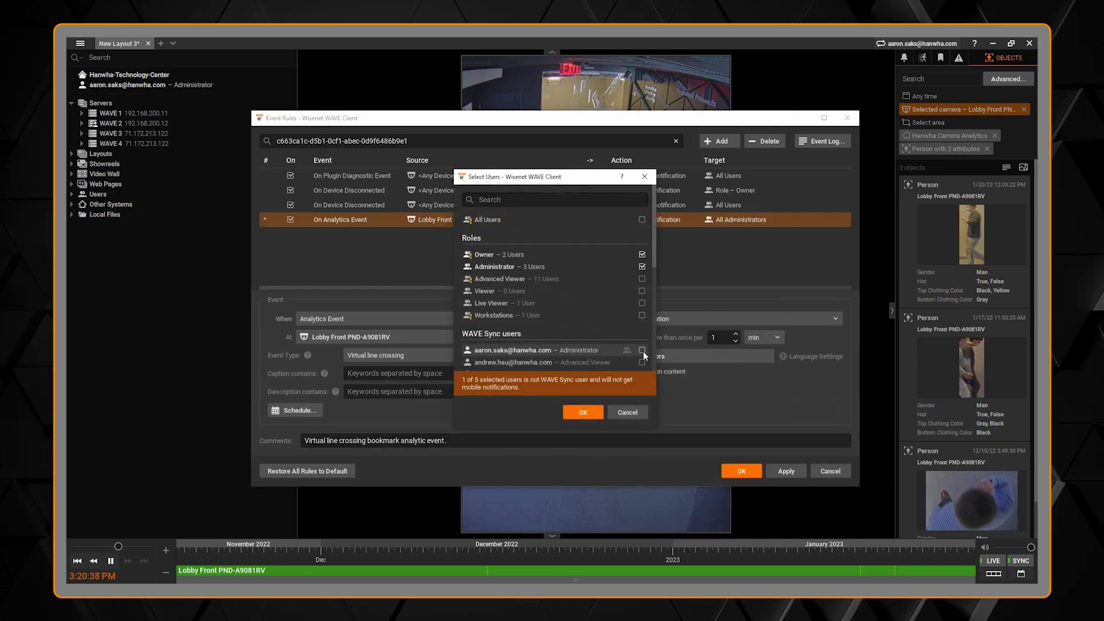
{"action": "left_click", "coordinate": [593, 412]}
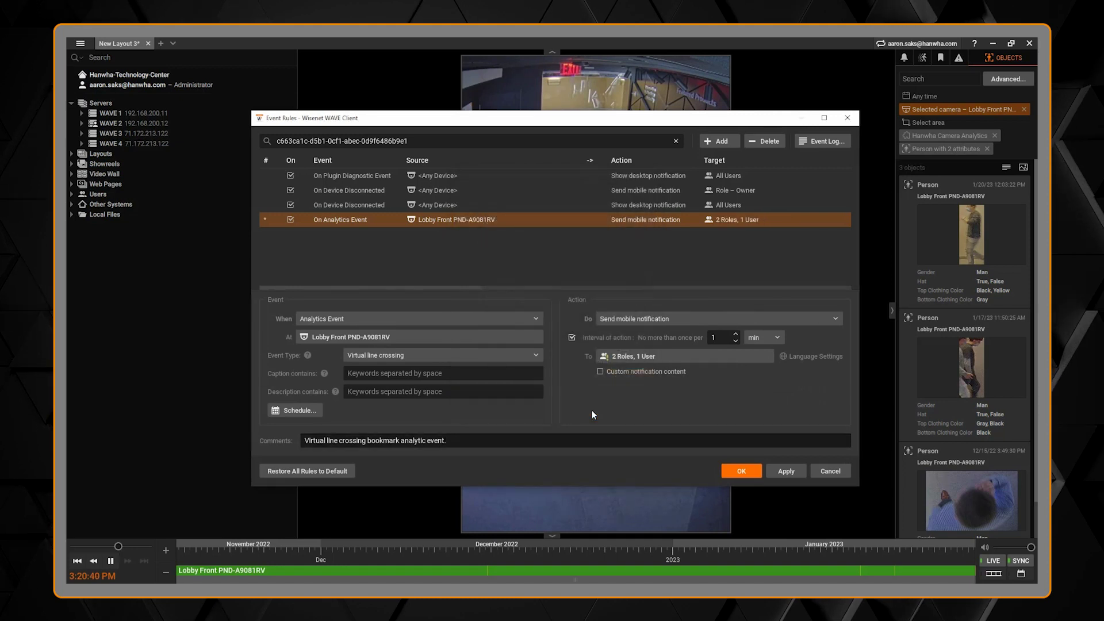
{"action": "left_click", "coordinate": [625, 372]}
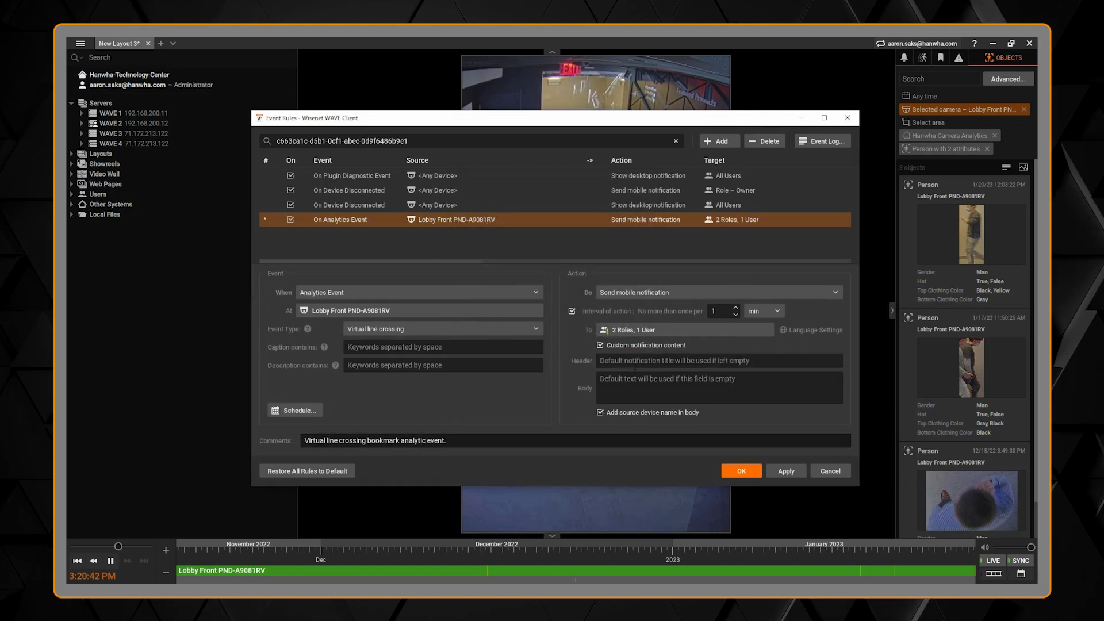
{"action": "type", "text": "Lobby"}
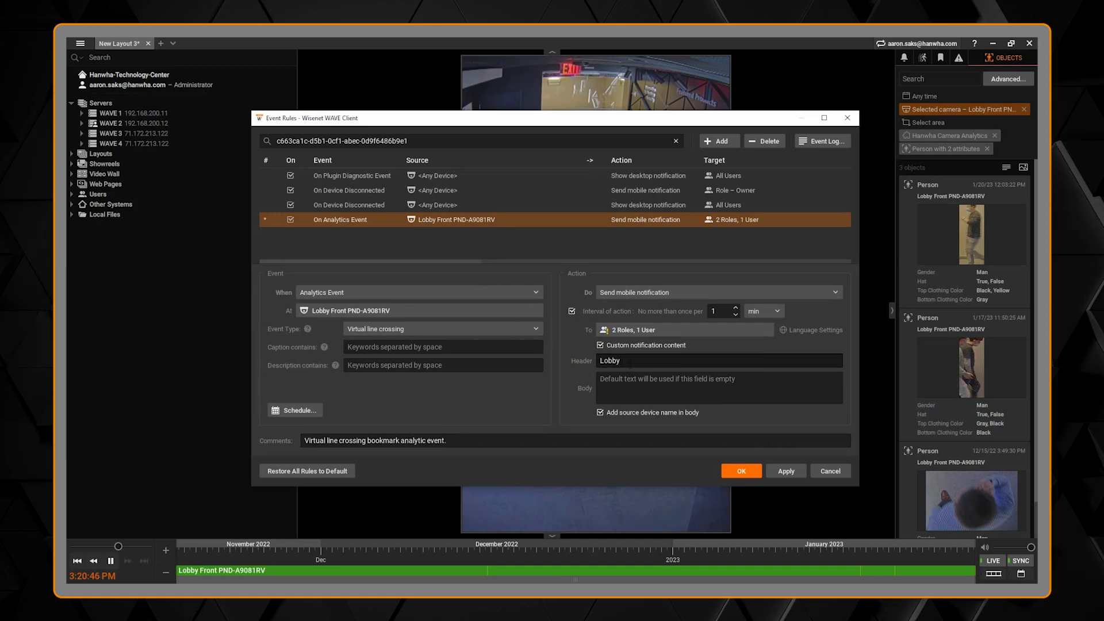
{"action": "type", "text": " Line Cross"}
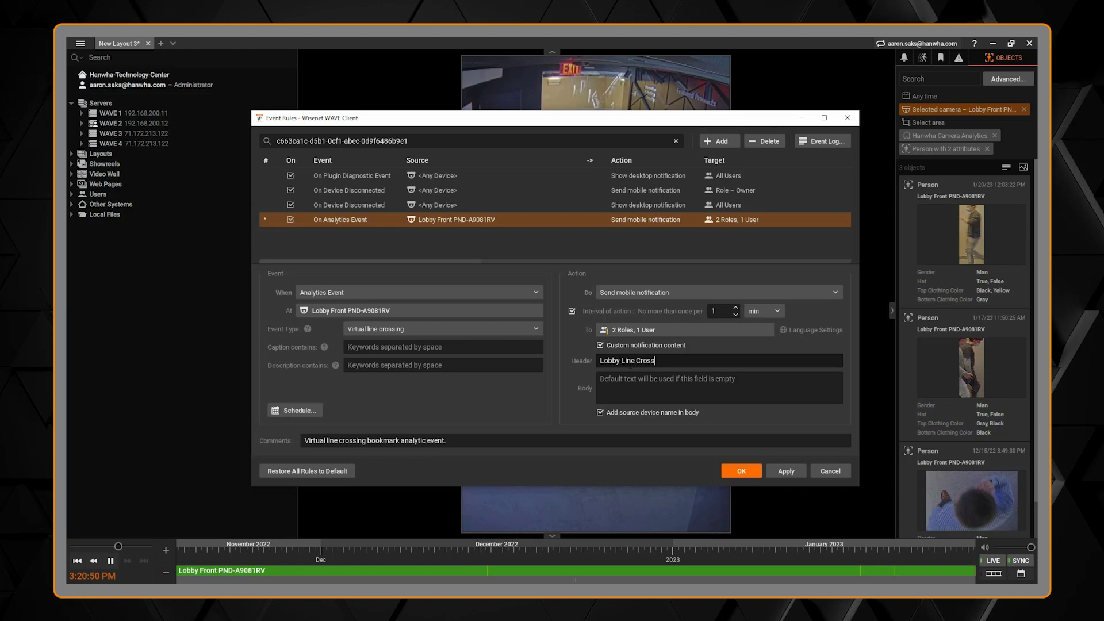
Step: Switch the rule's action to Show on Alarm Layout
{"action": "left_click", "coordinate": [837, 292]}
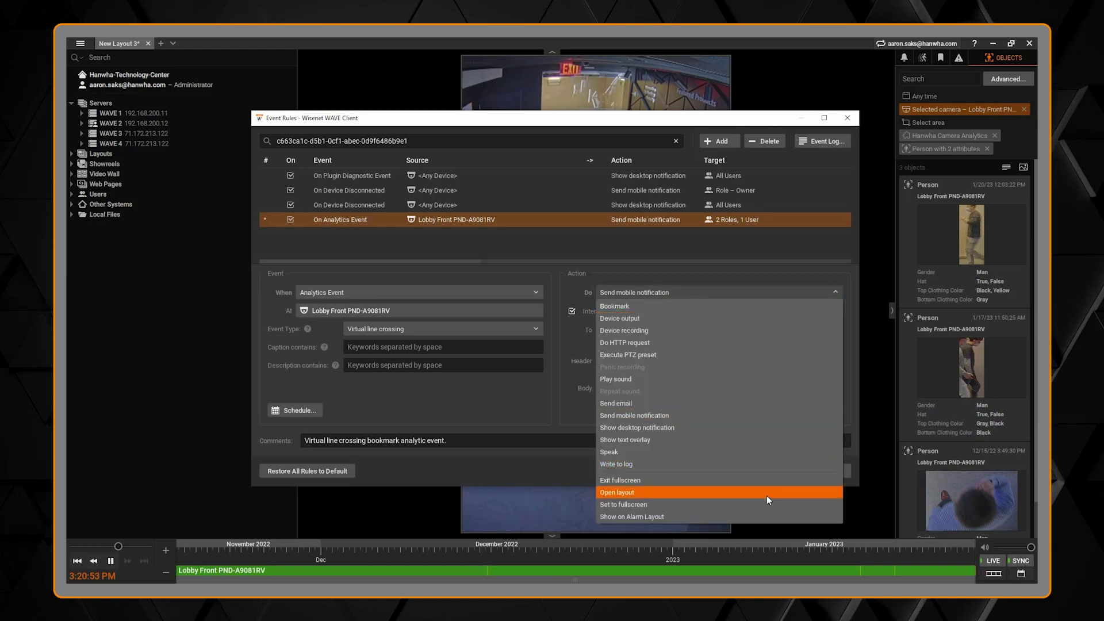
{"action": "left_click", "coordinate": [757, 513]}
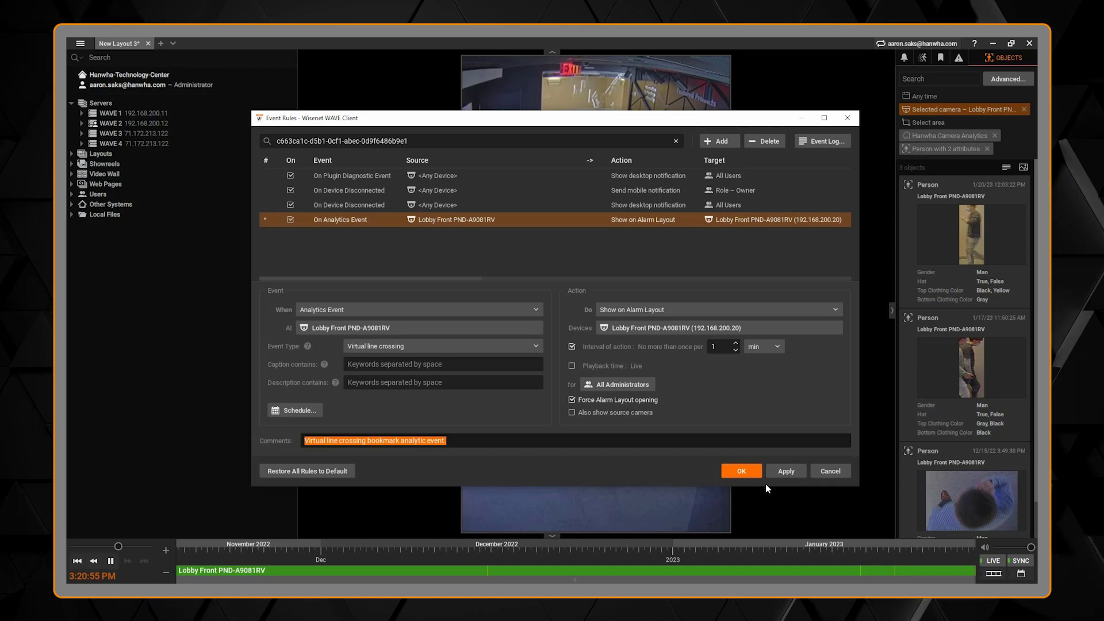
Step: Apply the changes, untick On for the On Analytics Event rule, and apply again
{"action": "left_click", "coordinate": [784, 472]}
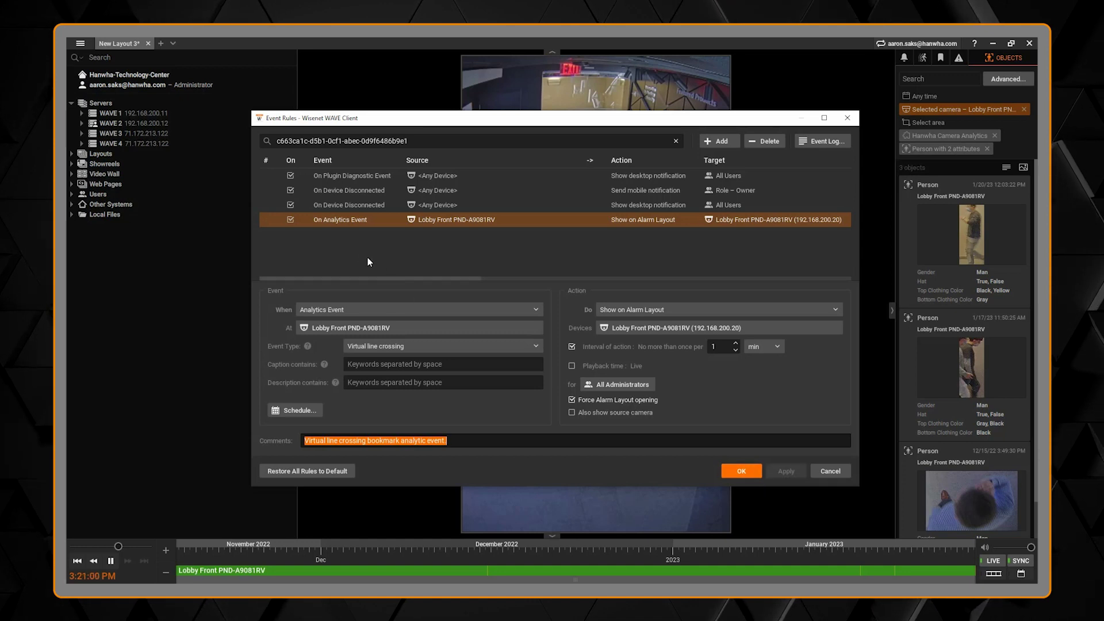
{"action": "left_click", "coordinate": [291, 220]}
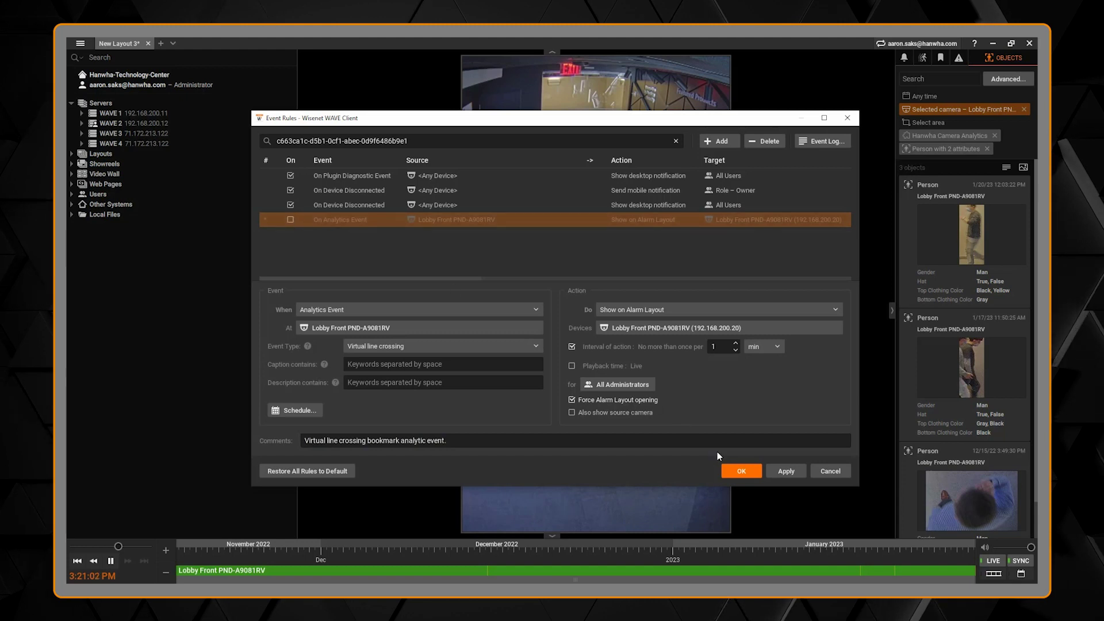
{"action": "left_click", "coordinate": [775, 473]}
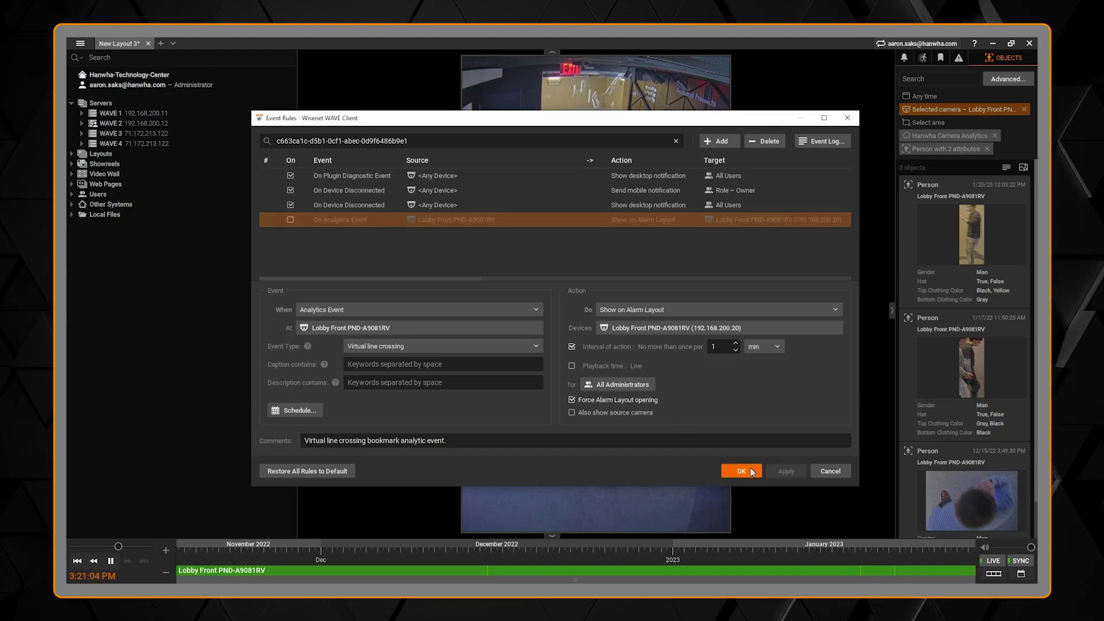